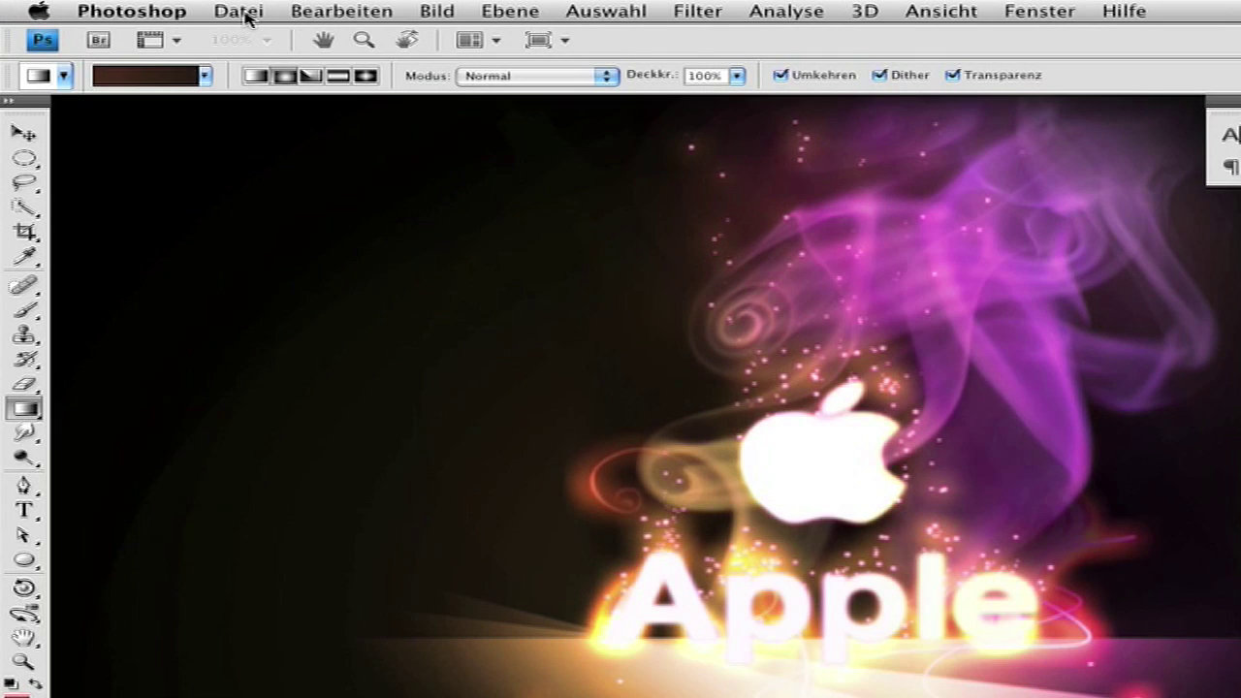
Step: Create a white 700 × 400 px, 72 ppi document and enlarge its window
{"action": "left_click", "coordinate": [244, 14]}
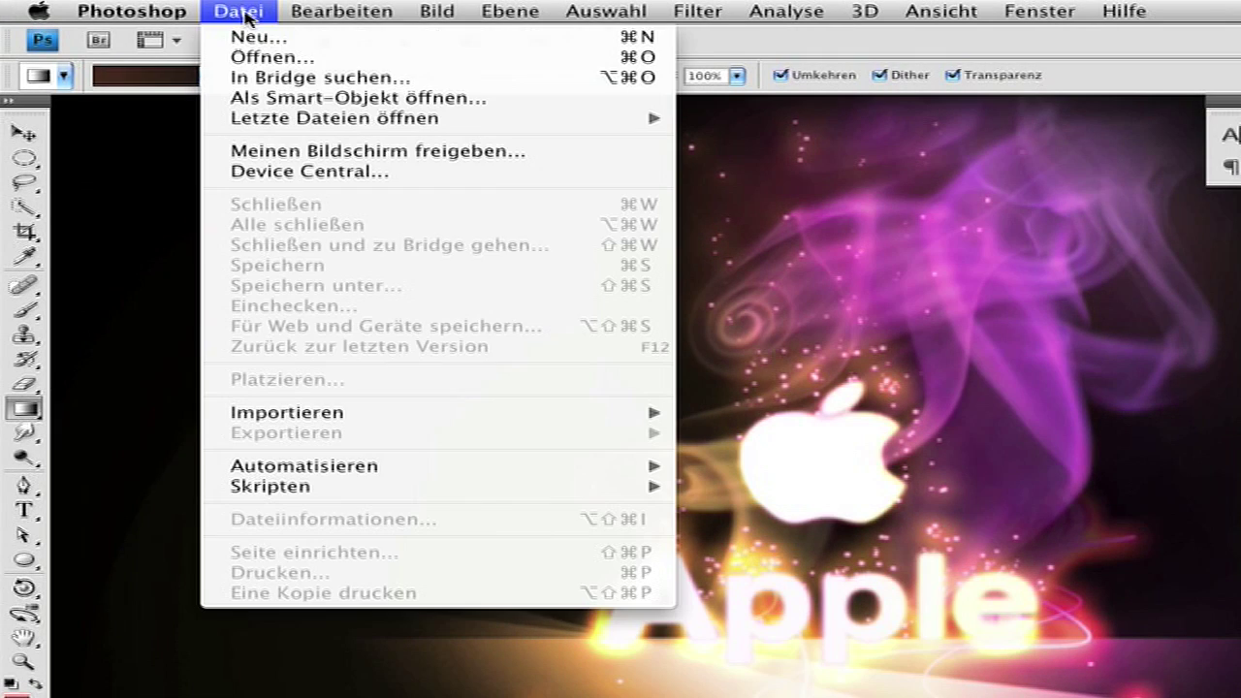
{"action": "left_click", "coordinate": [248, 37]}
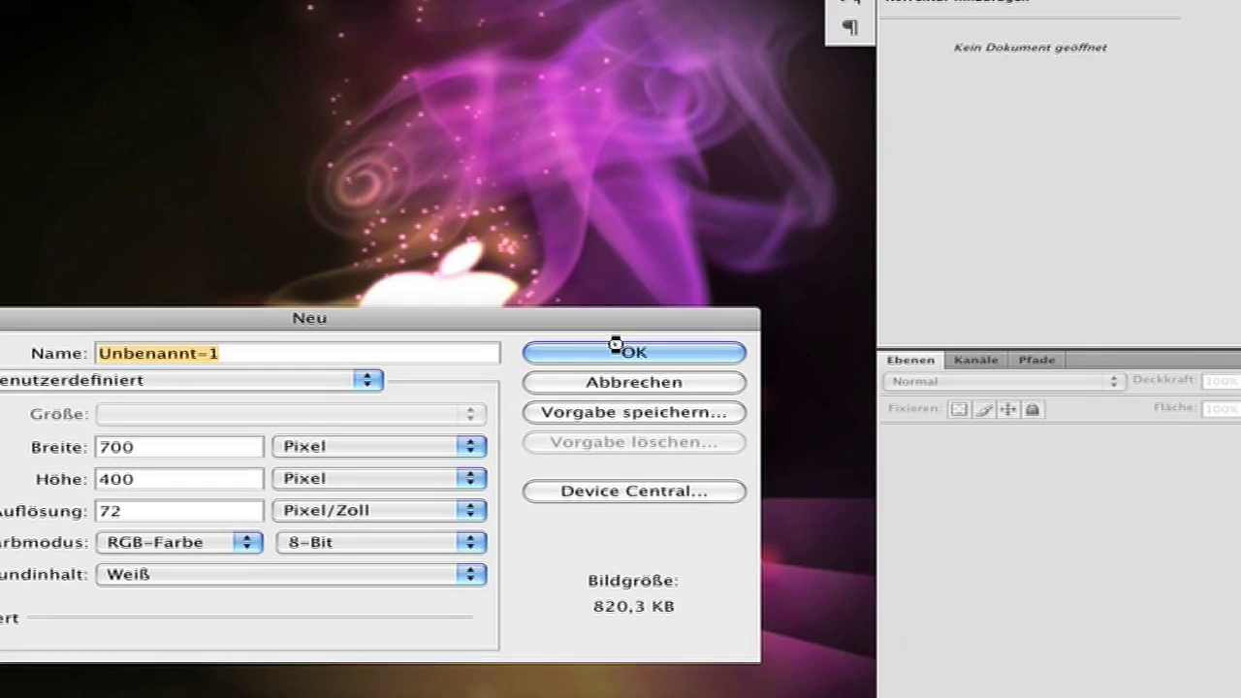
{"action": "left_click", "coordinate": [1015, 262]}
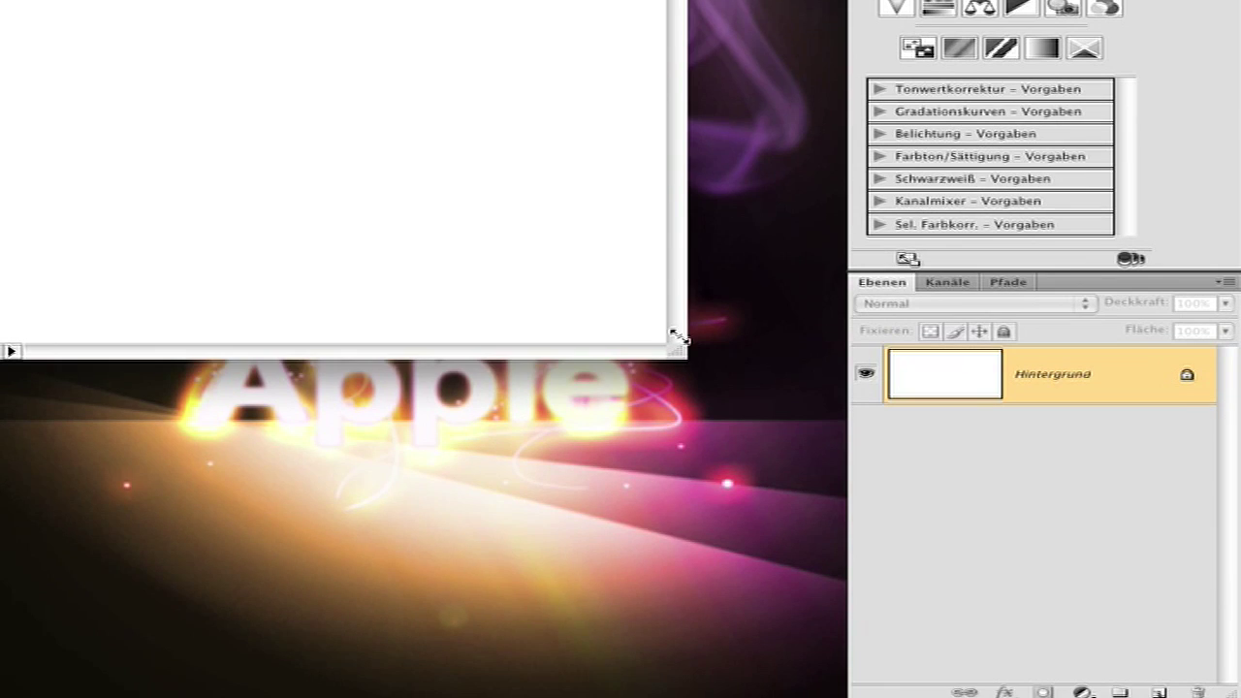
{"action": "left_click_drag", "start_coordinate": [676, 338], "coordinate": [863, 625]}
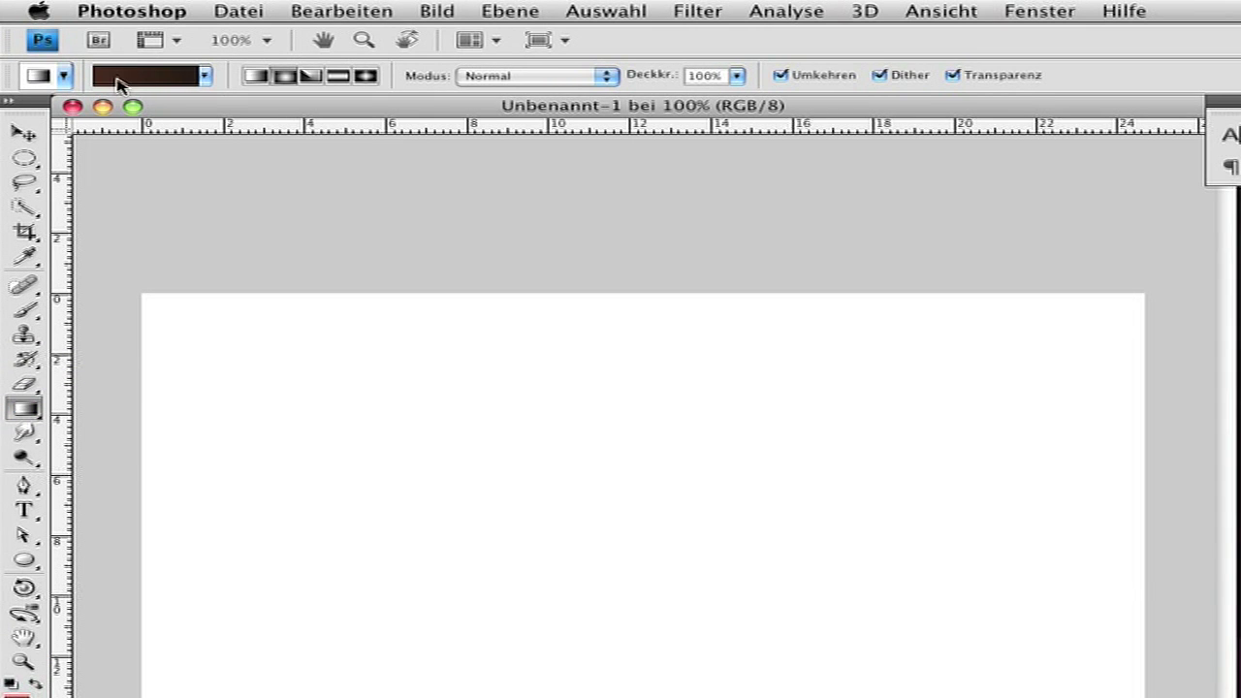
Step: Edit the gradient so the left stop is #29150b and the right stop is #512611
{"action": "left_click", "coordinate": [139, 79]}
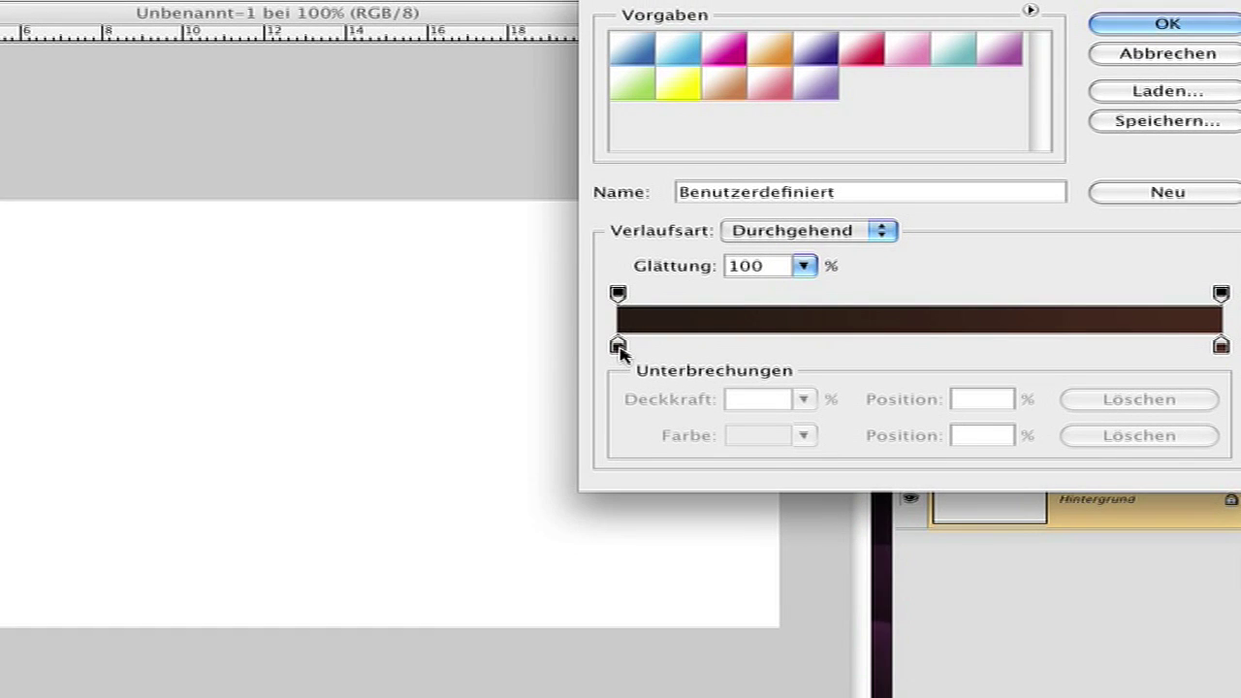
{"action": "left_click", "coordinate": [619, 345]}
{"action": "left_click", "coordinate": [713, 350]}
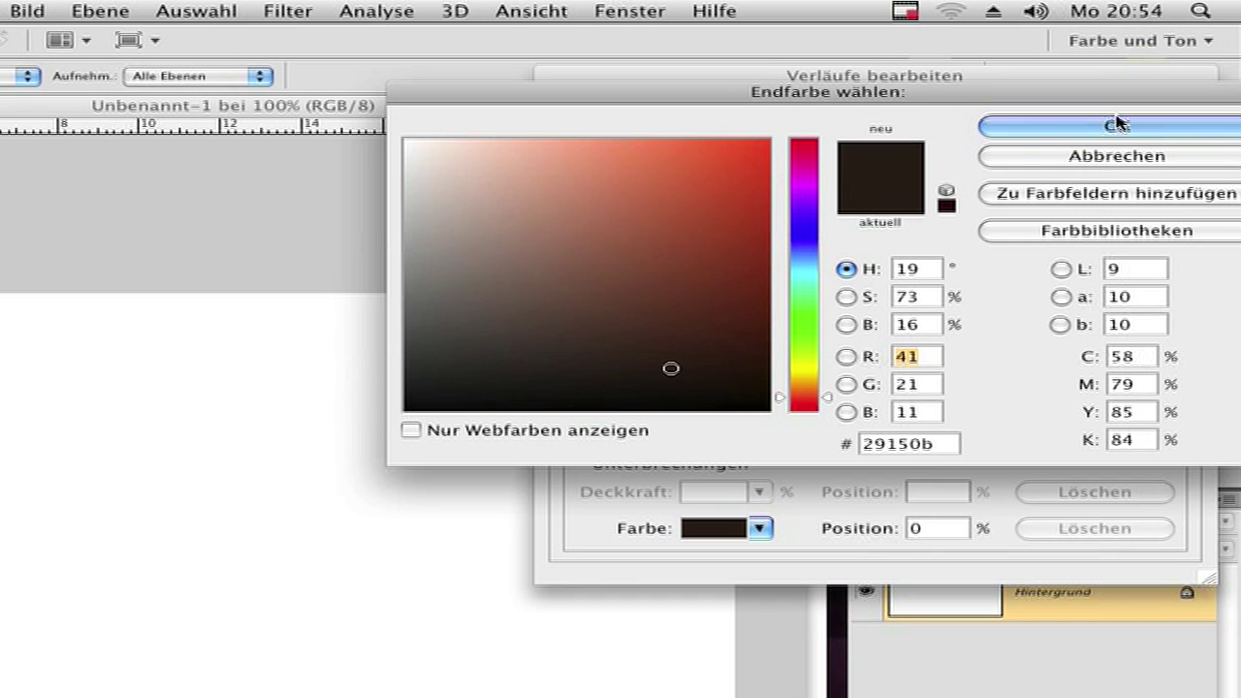
{"action": "left_click", "coordinate": [1117, 126]}
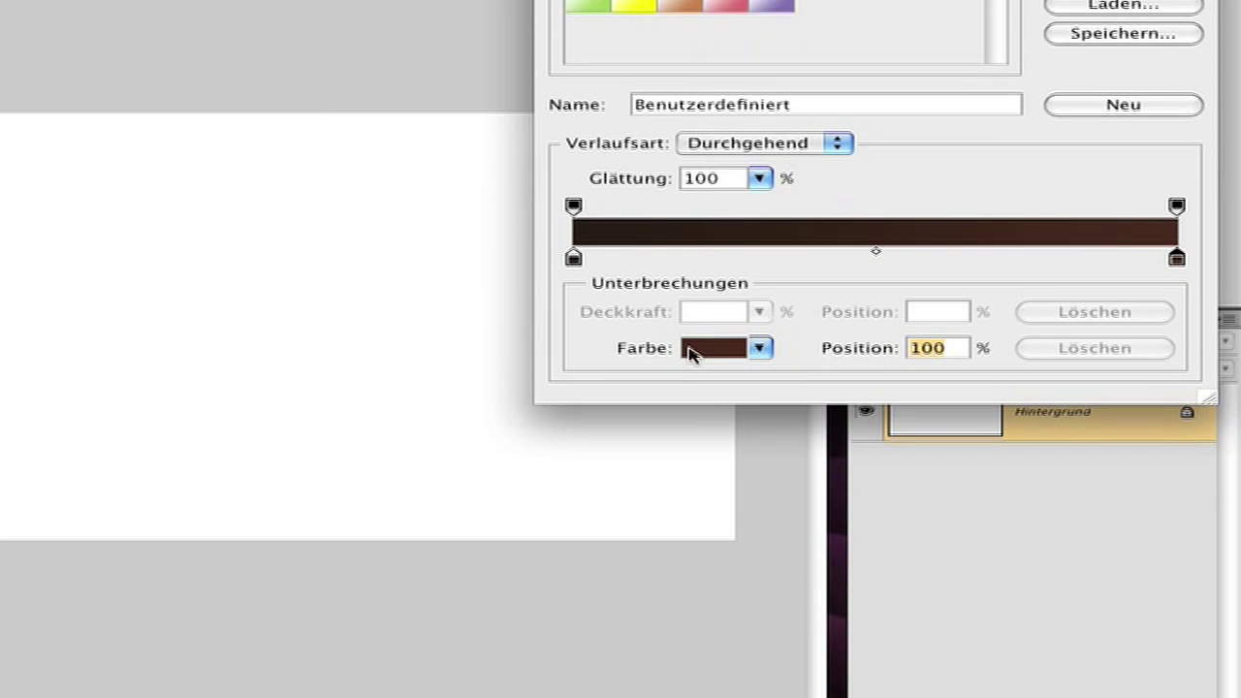
{"action": "left_click", "coordinate": [703, 437]}
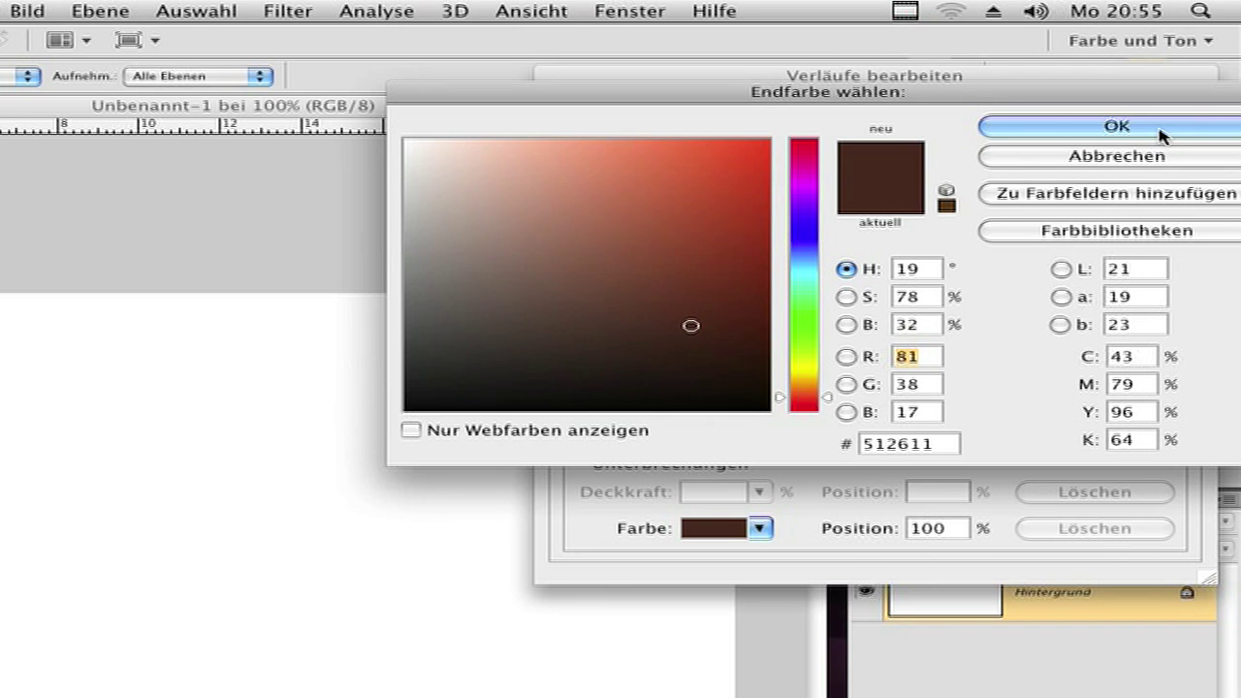
{"action": "left_click", "coordinate": [1161, 134]}
{"action": "left_click", "coordinate": [1125, 117]}
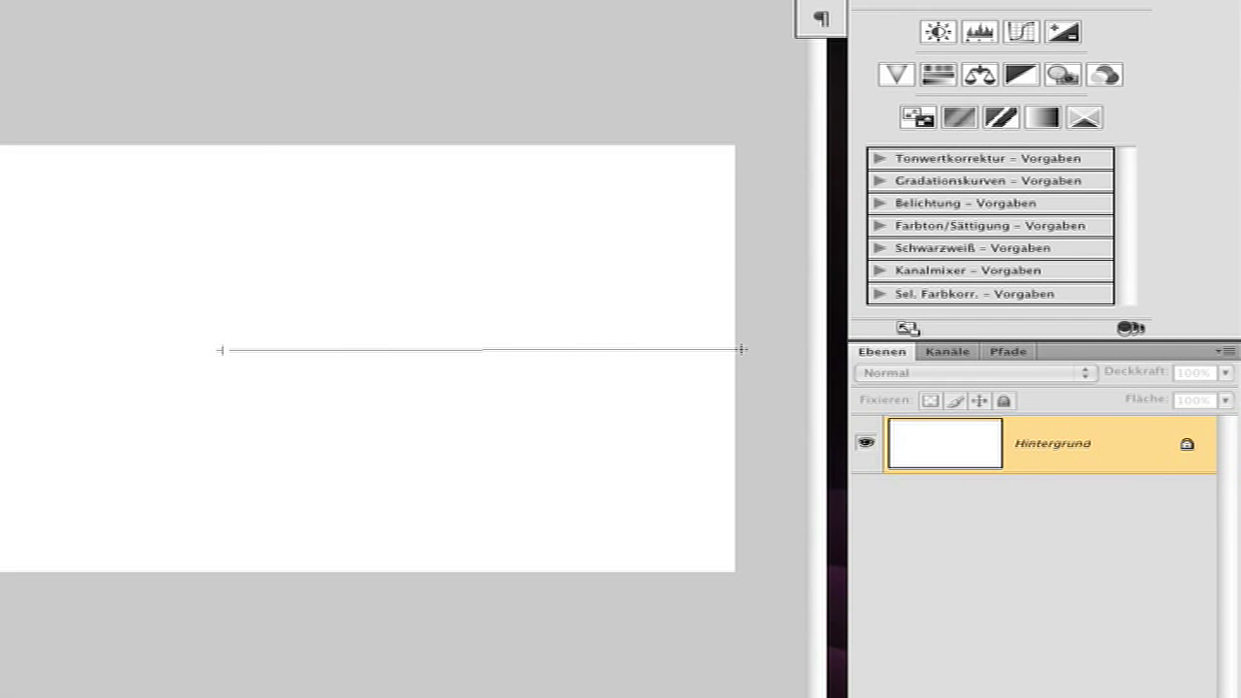
Step: Drag the radial brown gradient across the canvas background
{"action": "left_click_drag", "start_coordinate": [742, 349], "coordinate": [741, 349]}
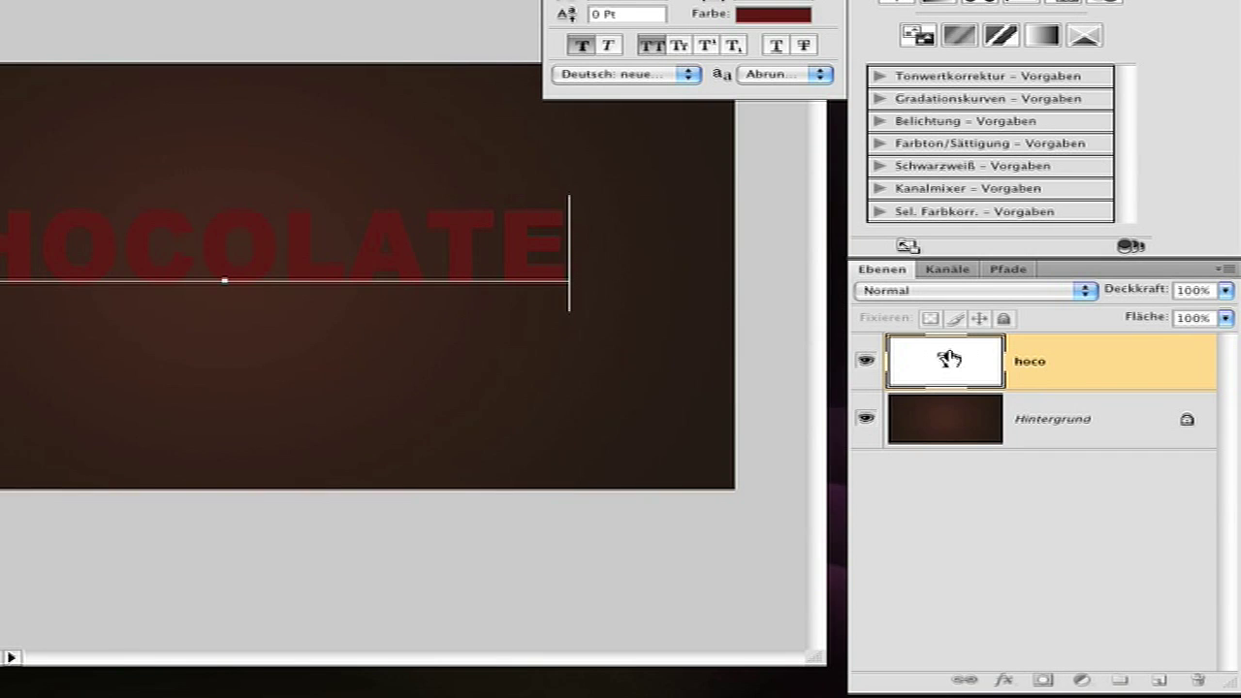
Step: Commit the dark red CHOCOLATE type layer
{"action": "left_click", "coordinate": [1083, 364]}
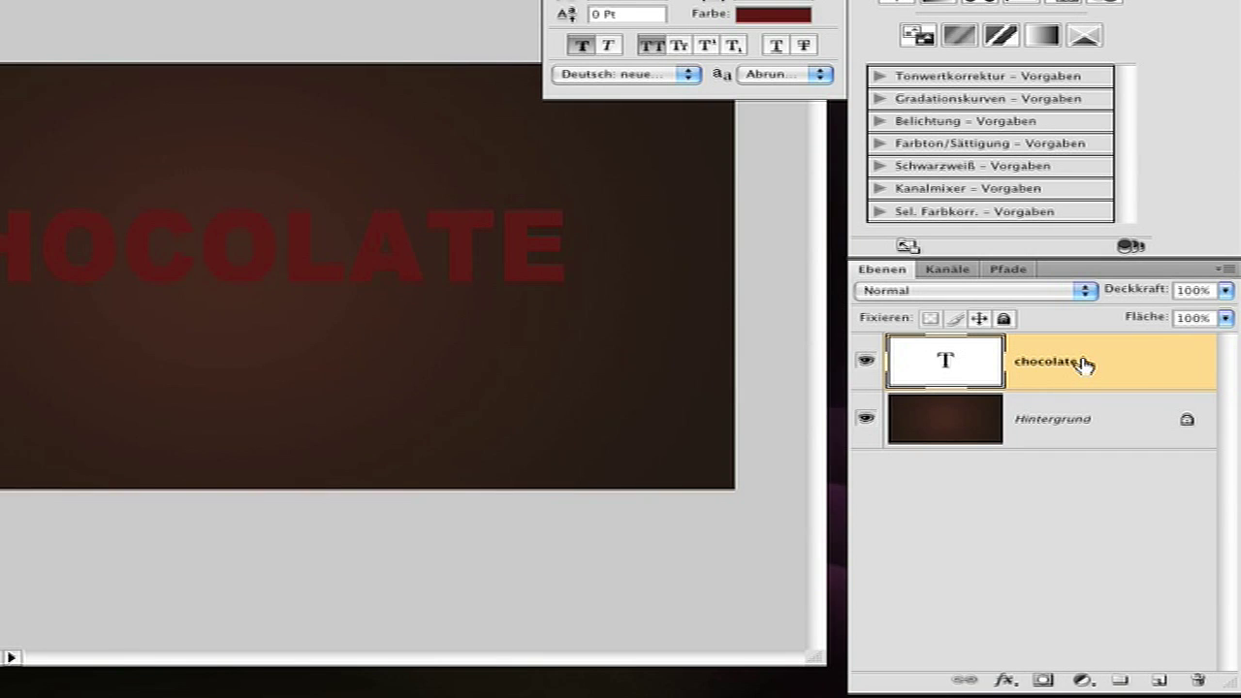
Step: Enable a drop shadow (Schlagschatten) on CHOCOLATE at 45% opacity and 2 px distance
{"action": "double_click", "coordinate": [1083, 364]}
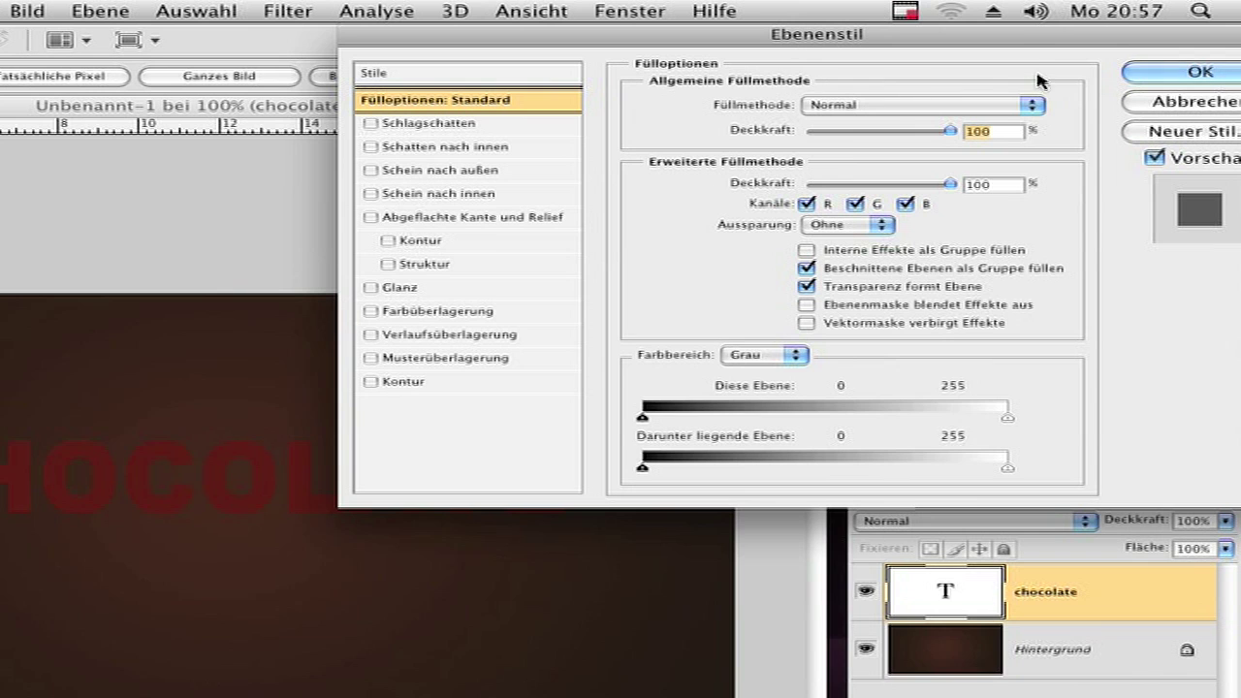
{"action": "left_click_drag", "start_coordinate": [1025, 40], "coordinate": [732, 134]}
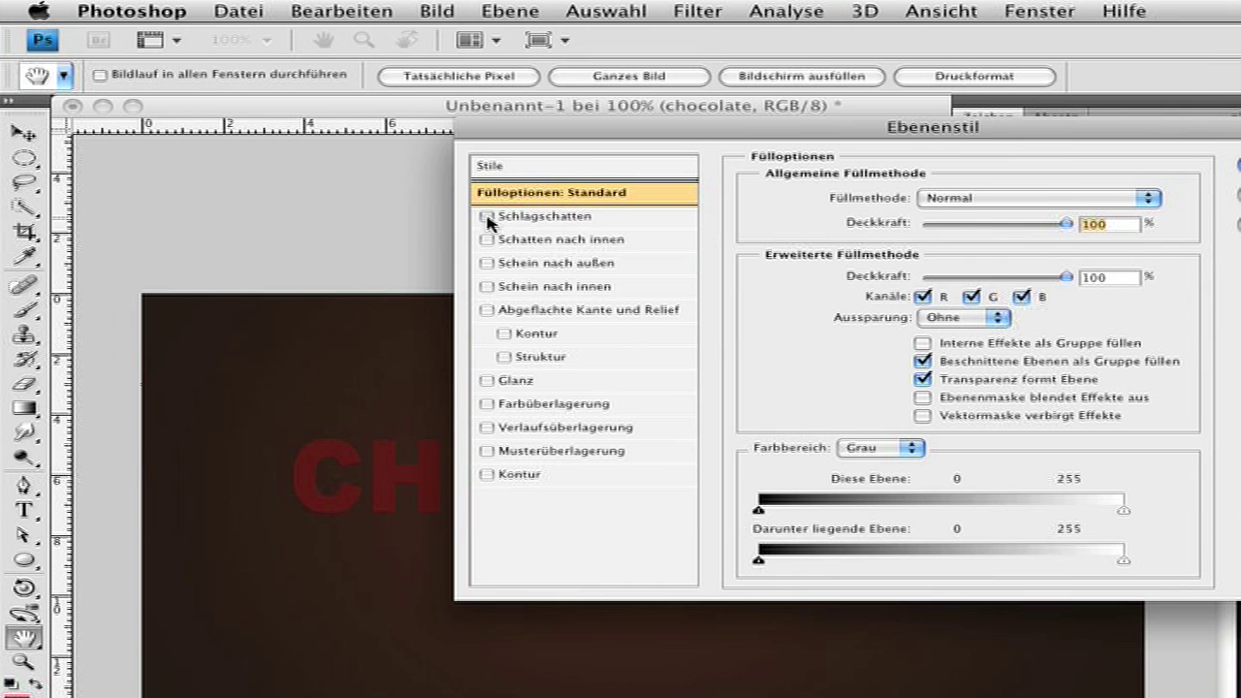
{"action": "left_click", "coordinate": [574, 219]}
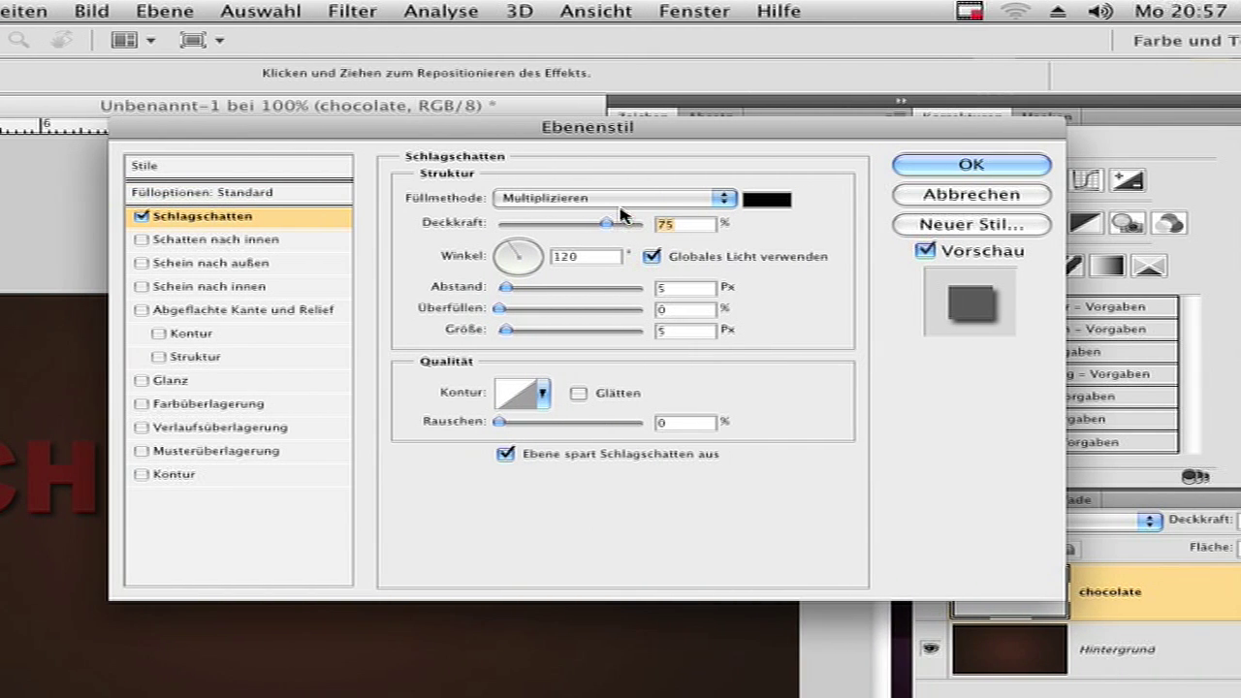
{"action": "mouse_move", "coordinate": [619, 216]}
{"action": "left_mouse_down"}
{"action": "mouse_move", "coordinate": [643, 221]}
{"action": "mouse_move", "coordinate": [624, 226]}
{"action": "left_mouse_up"}
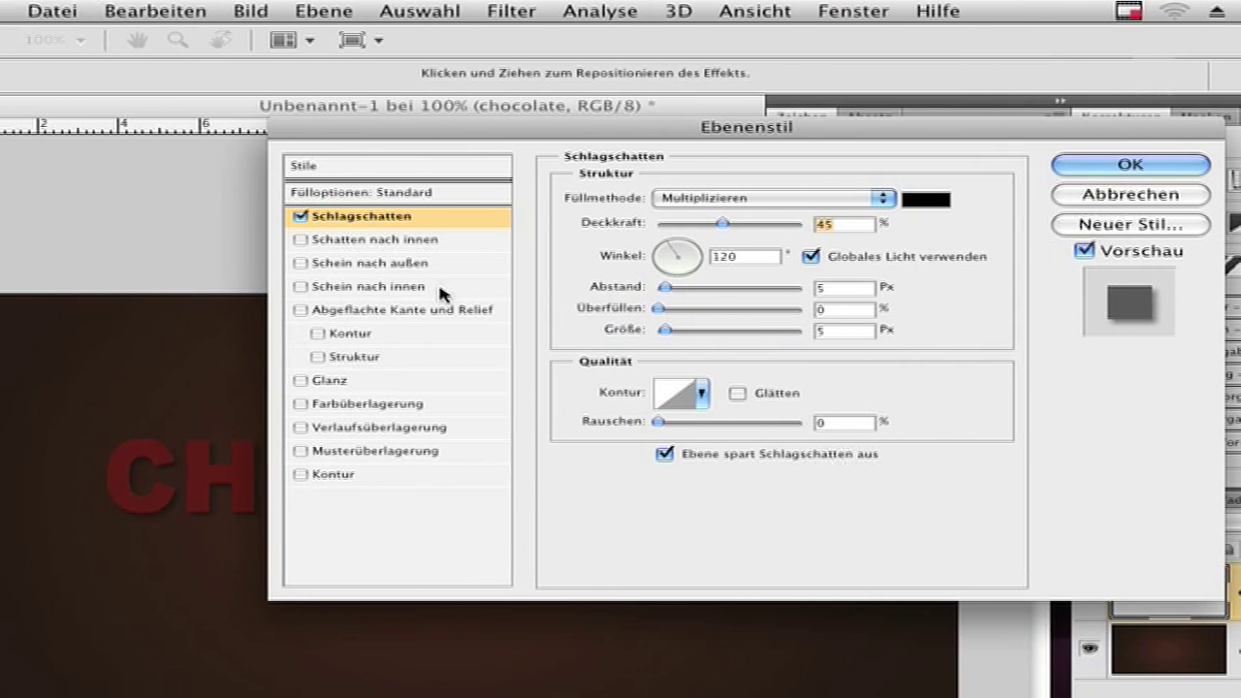
{"action": "key", "text": "Tab"}
{"action": "key", "text": "Tab"}
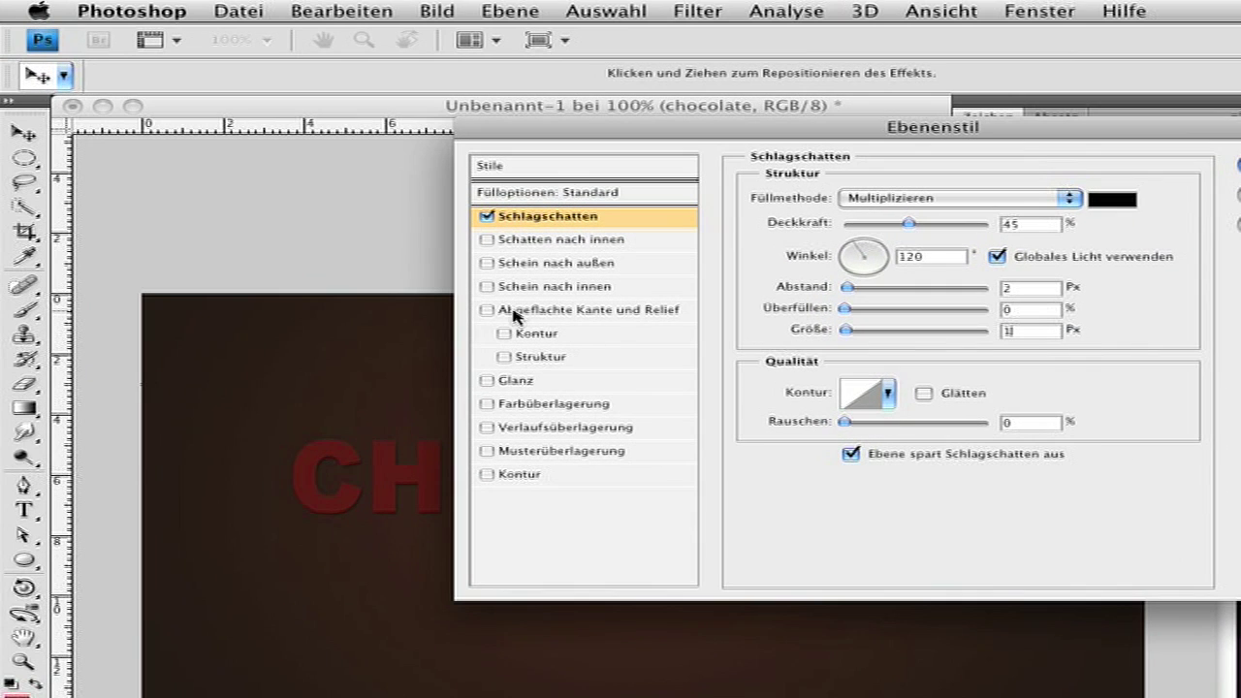
Step: Turn on Abgeflachte Kante und Relief with depth 1000%, size 3 px, soften 2 px, altitude 53°
{"action": "left_click", "coordinate": [488, 310]}
{"action": "left_click", "coordinate": [539, 310]}
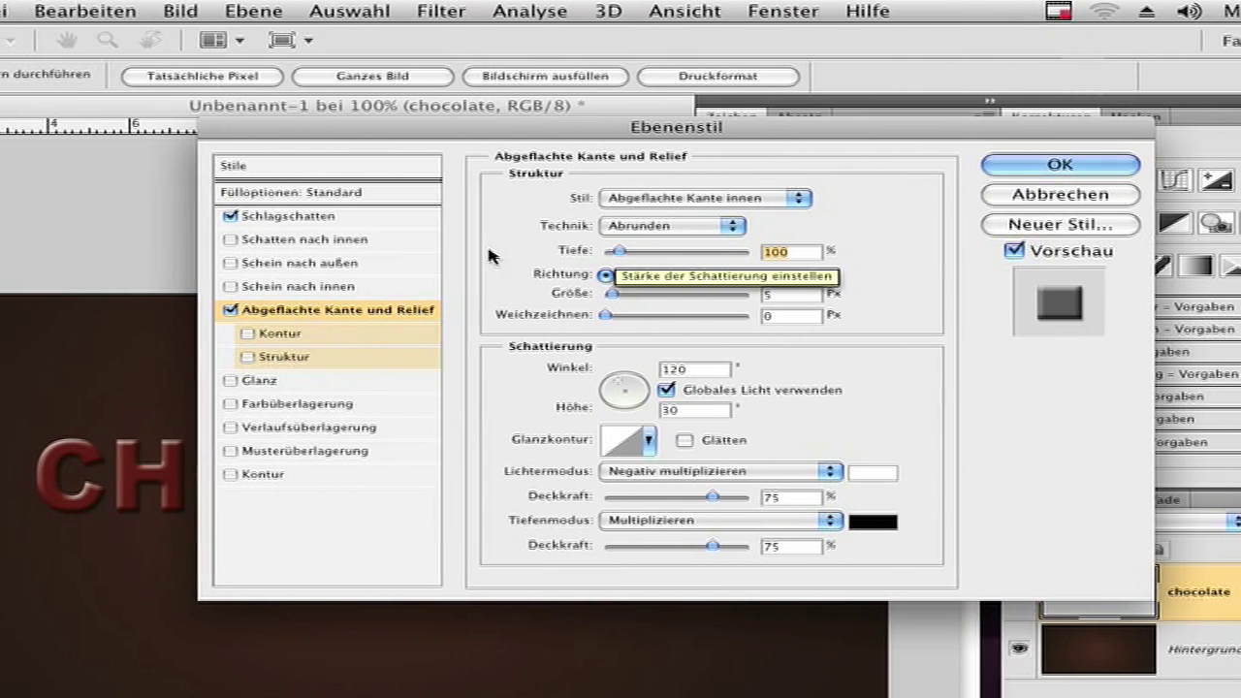
{"action": "left_click_drag", "start_coordinate": [628, 254], "coordinate": [619, 252]}
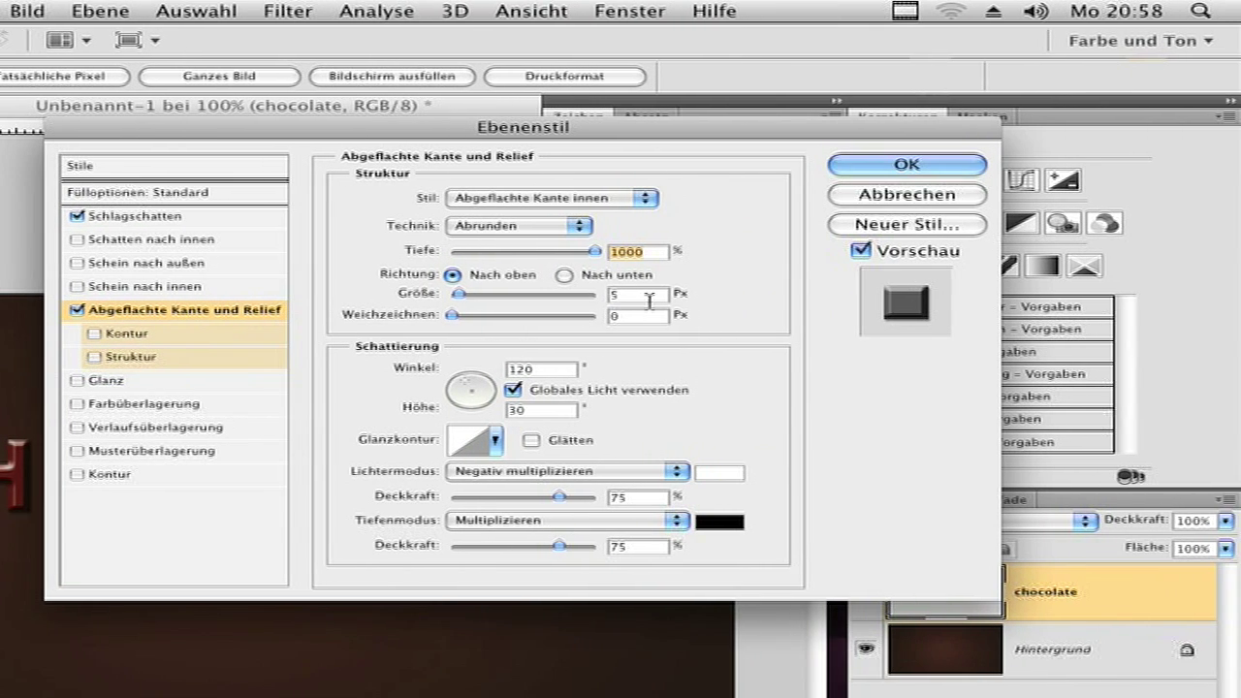
{"action": "left_click", "coordinate": [633, 295]}
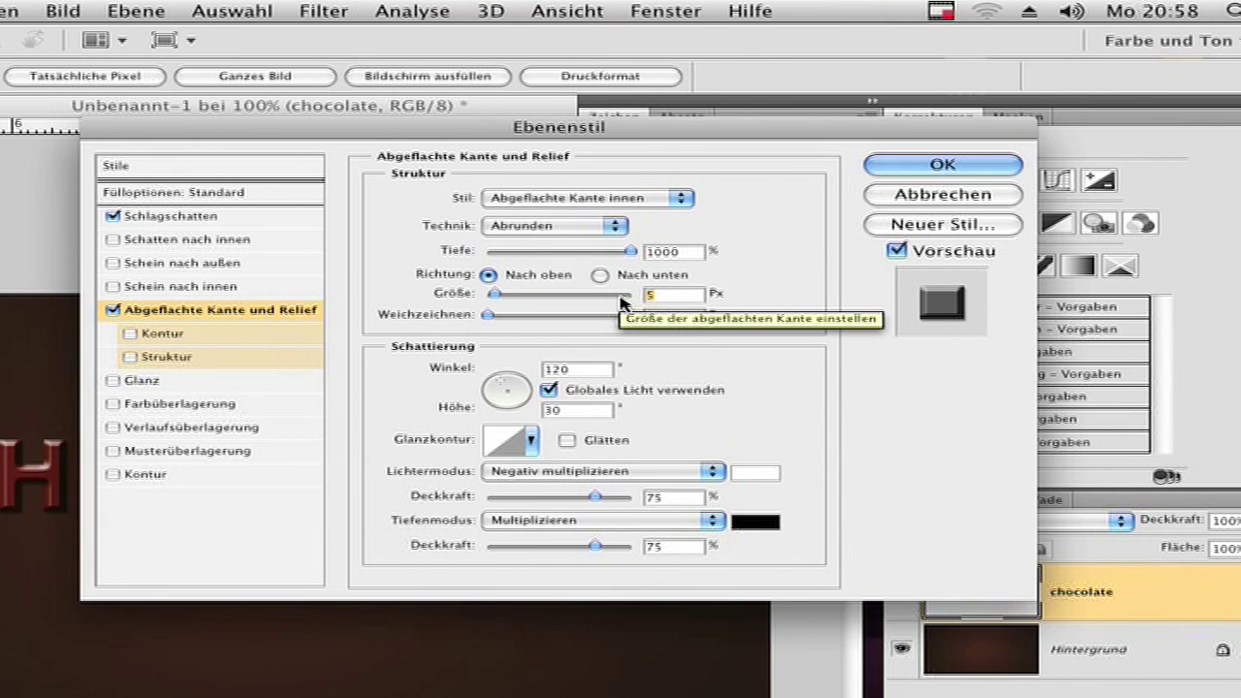
{"action": "type", "text": "3"}
{"action": "key", "text": "Tab"}
{"action": "type", "text": "2"}
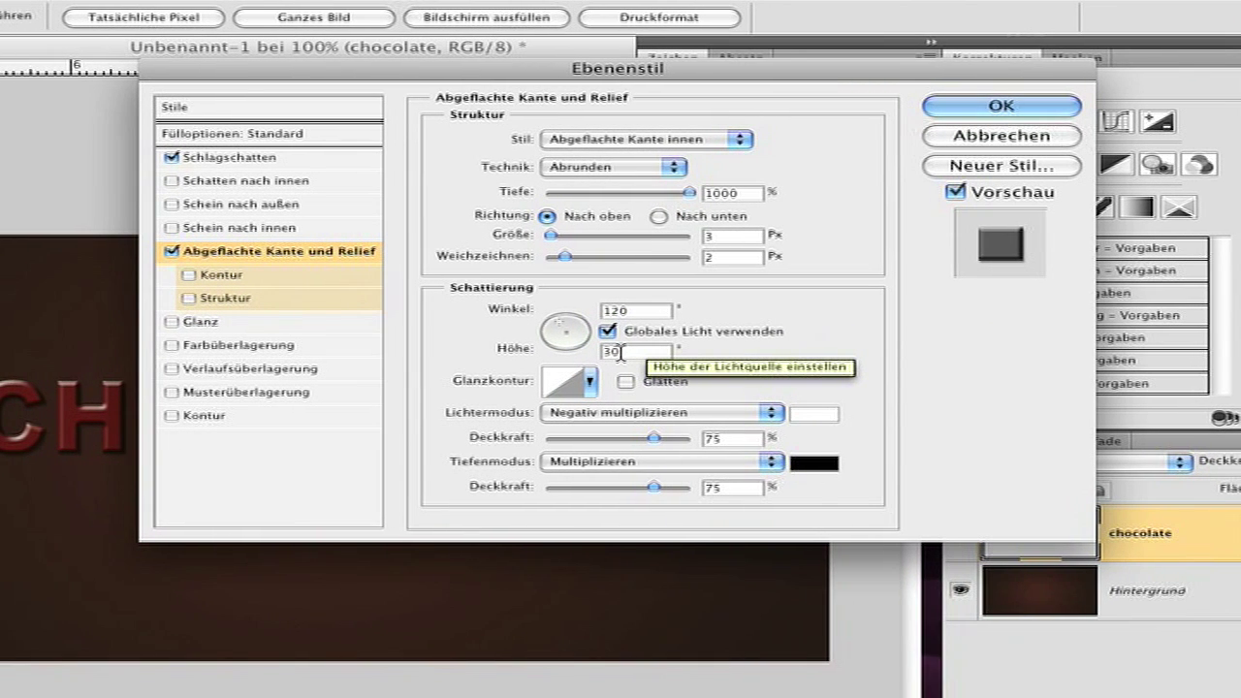
{"action": "double_click", "coordinate": [635, 352]}
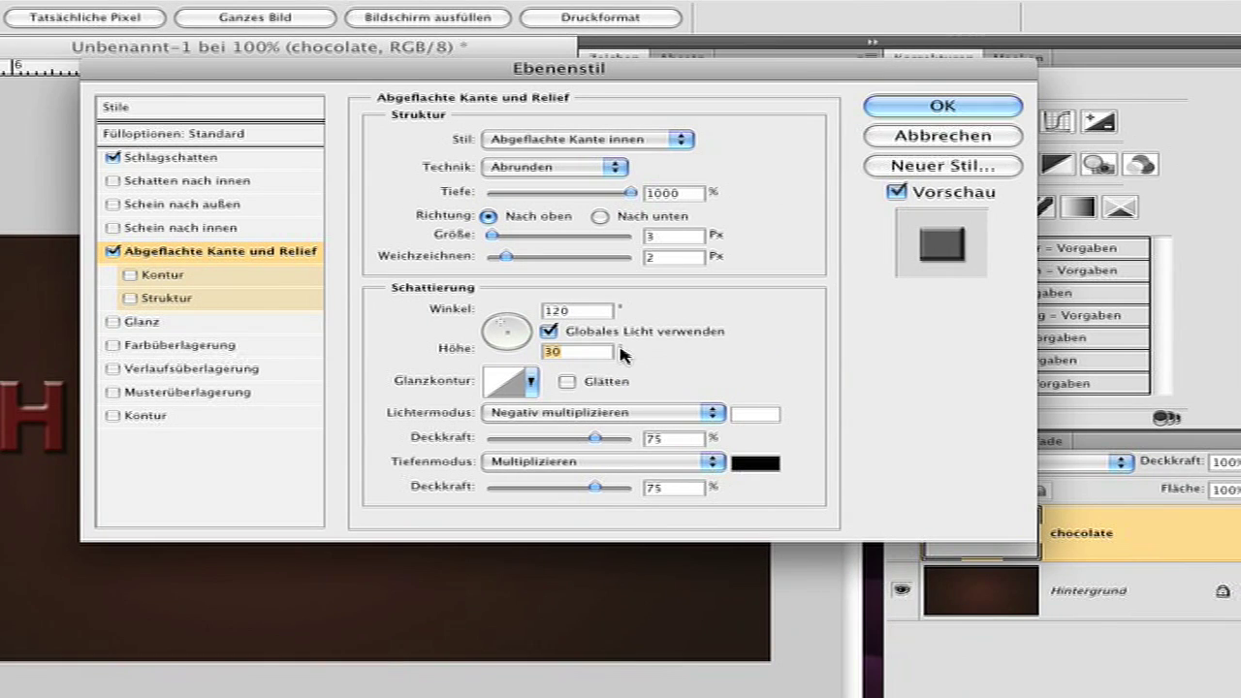
{"action": "type", "text": "53"}
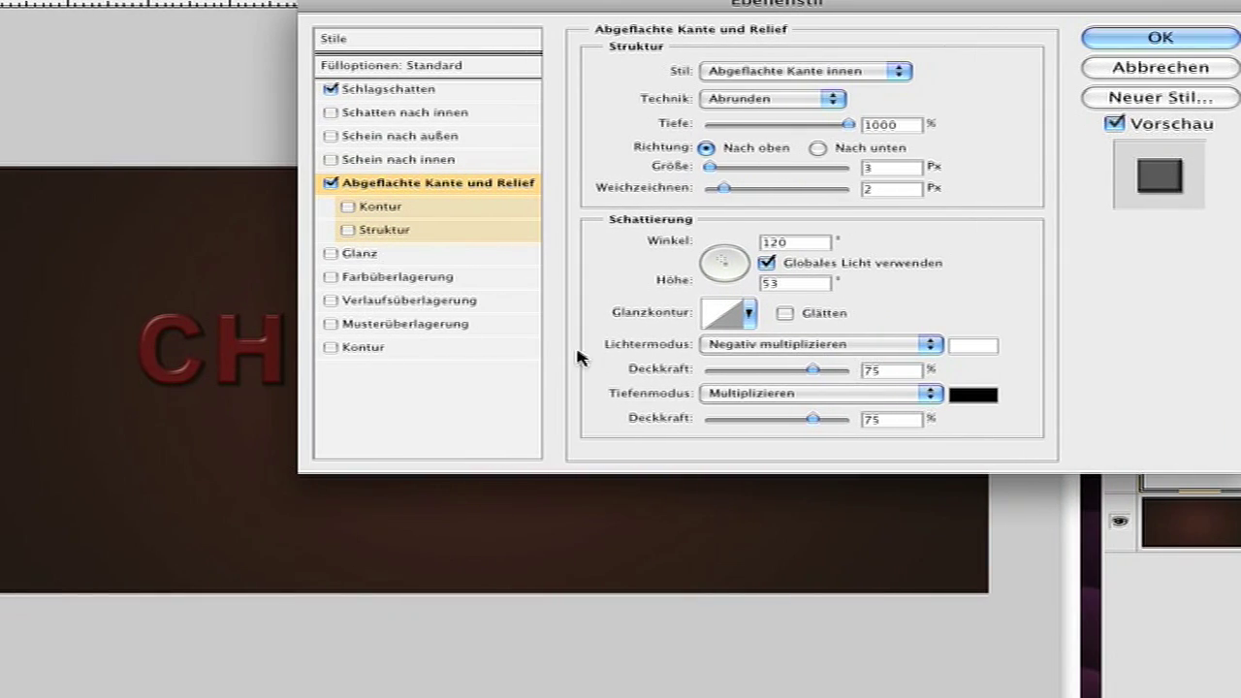
Step: Set bevel highlight and shadow modes to Ineinanderkopieren (Overlay), both at 100% opacity
{"action": "left_click", "coordinate": [621, 350]}
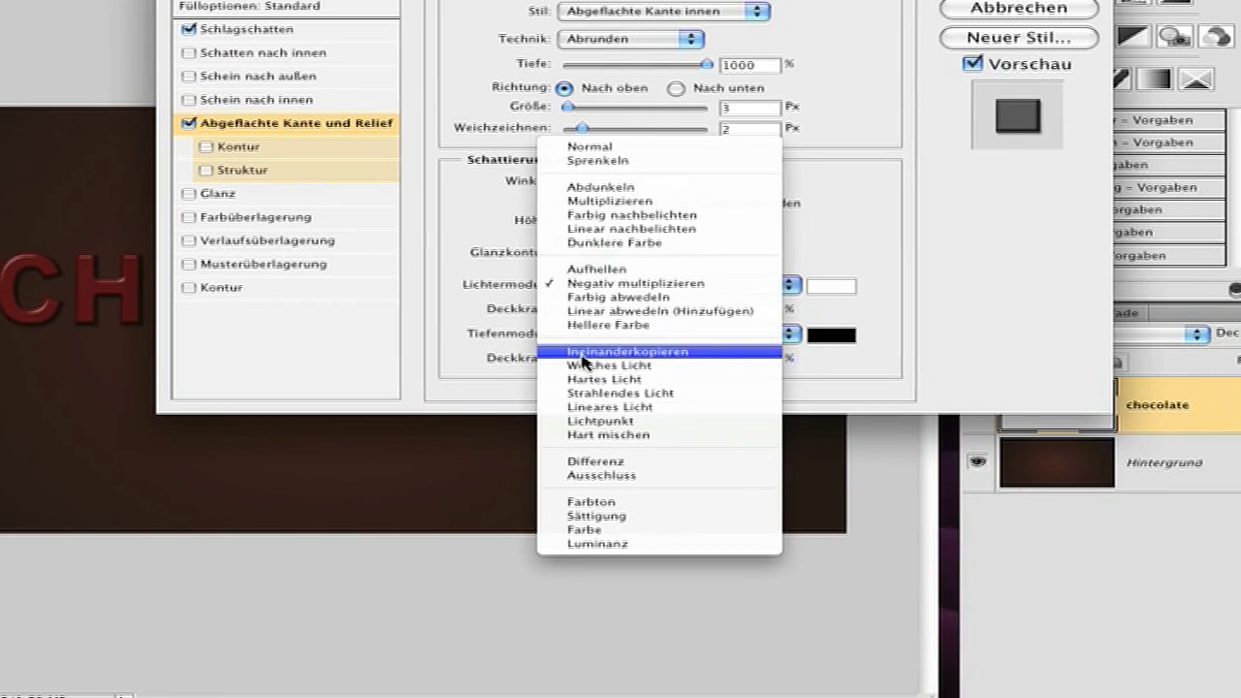
{"action": "left_click", "coordinate": [621, 352]}
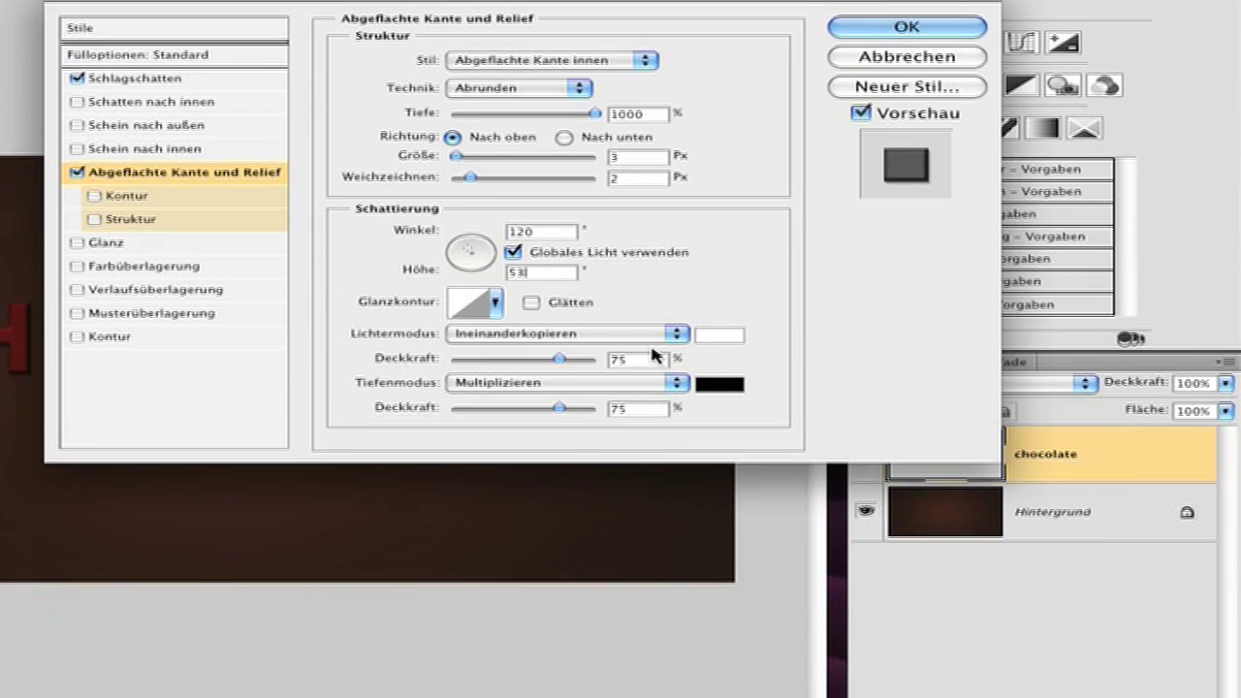
{"action": "left_click_drag", "start_coordinate": [558, 374], "coordinate": [818, 349]}
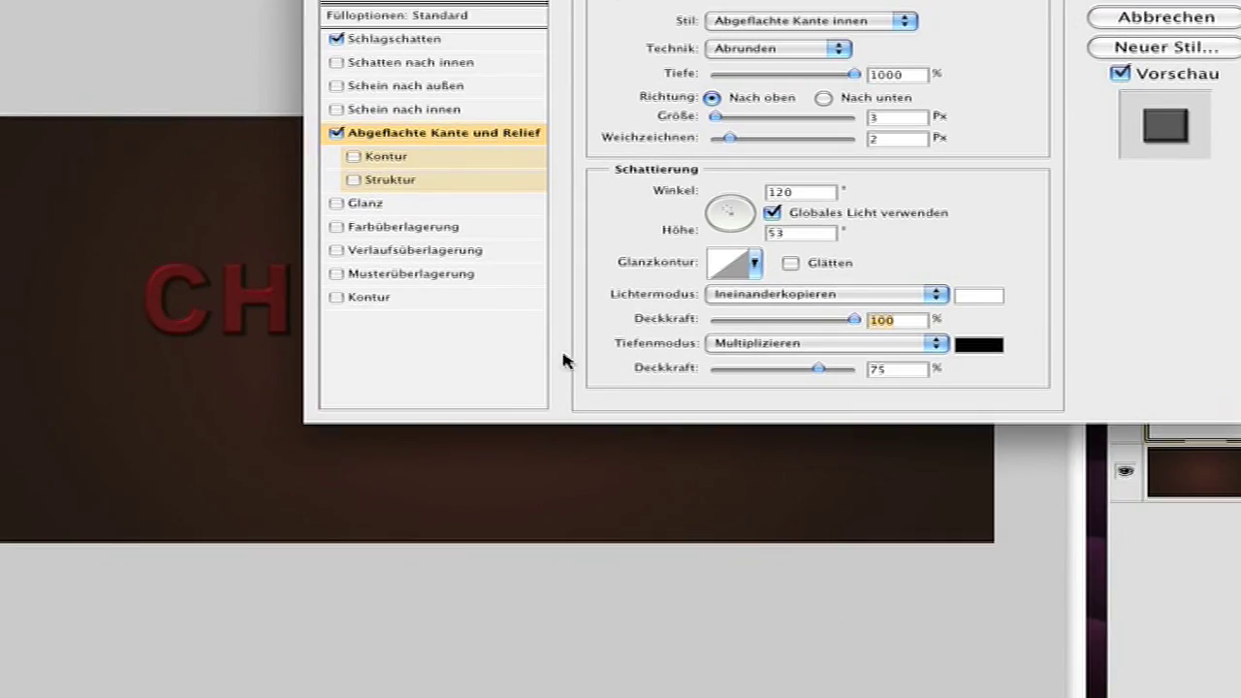
{"action": "left_click", "coordinate": [766, 347]}
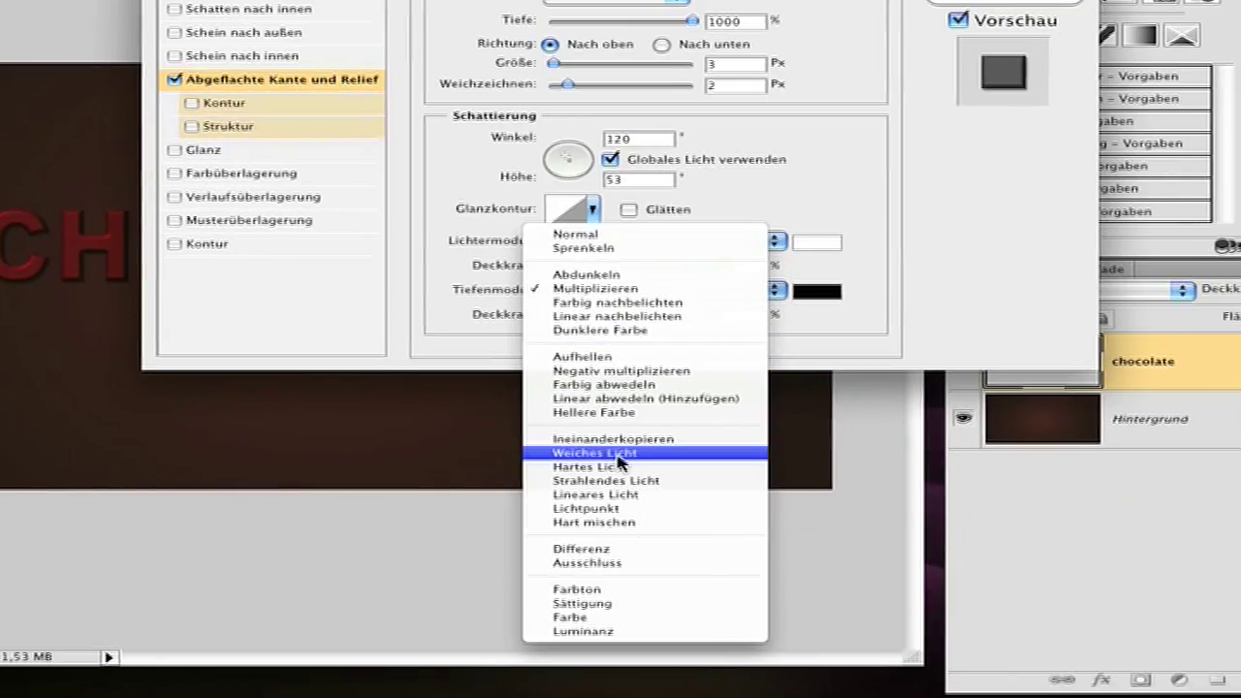
{"action": "left_click", "coordinate": [582, 441]}
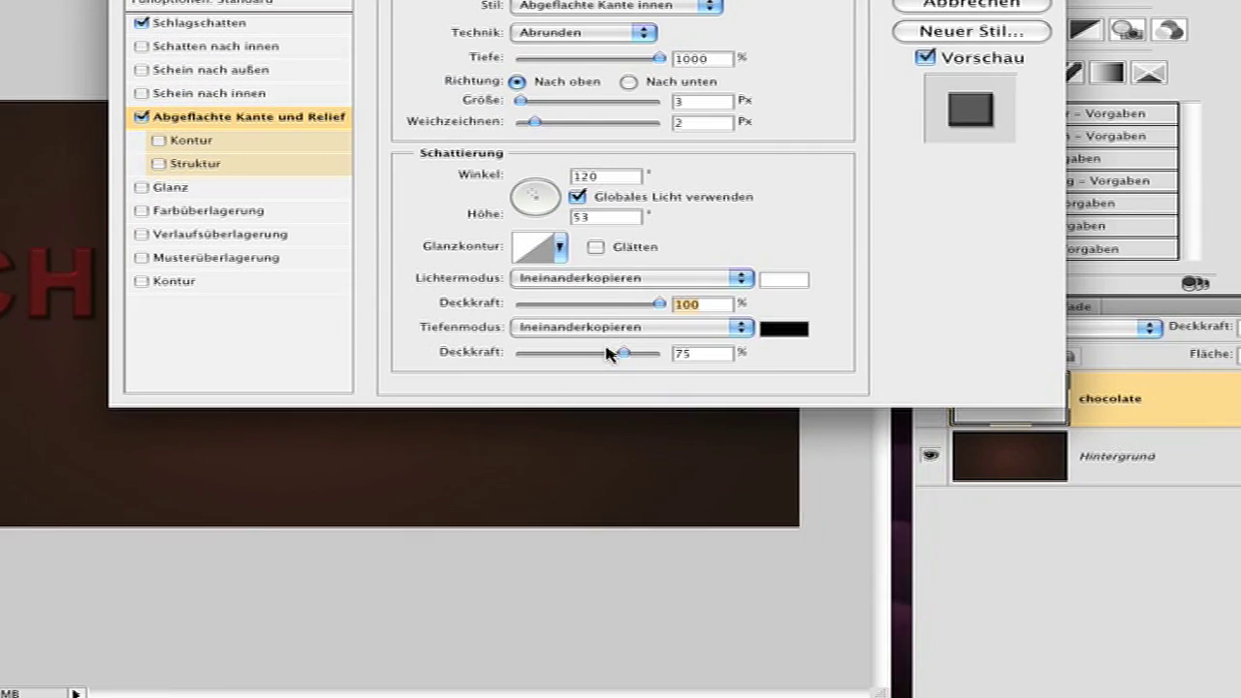
{"action": "left_click_drag", "start_coordinate": [559, 368], "coordinate": [595, 368]}
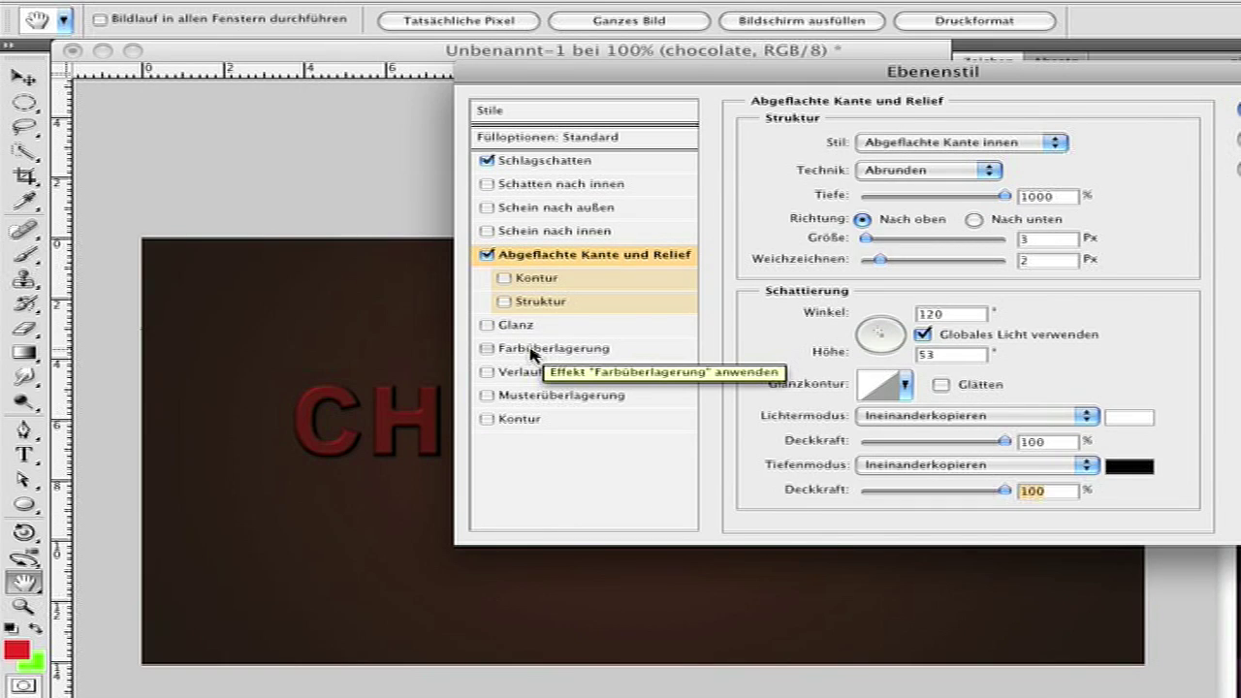
Step: Enable Color Overlay at 20% opacity with the colour set to black (000000)
{"action": "left_click", "coordinate": [533, 351]}
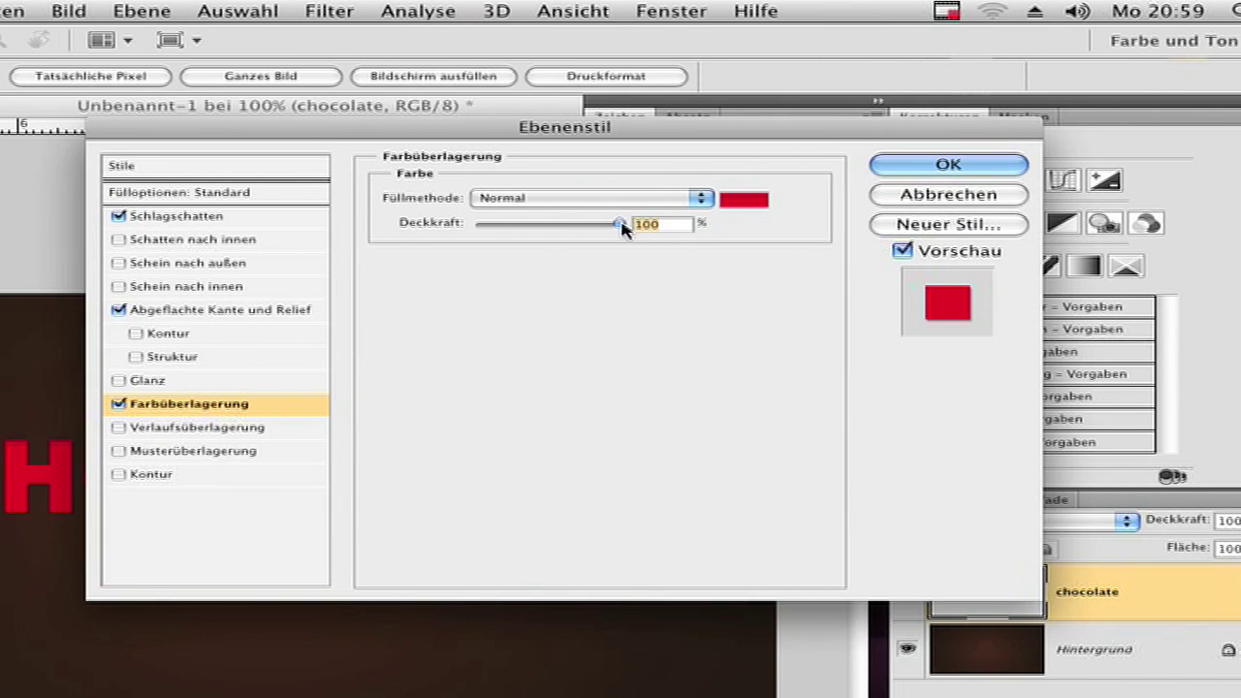
{"action": "left_click_drag", "start_coordinate": [623, 225], "coordinate": [507, 225]}
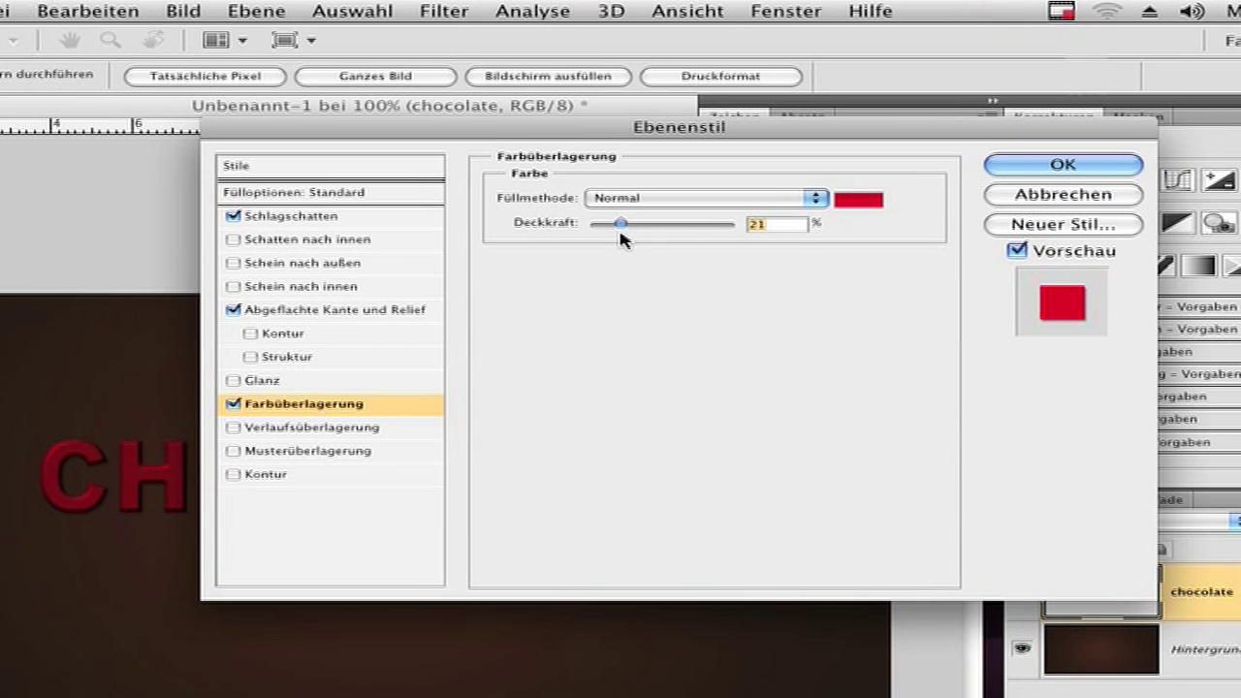
{"action": "left_click_drag", "start_coordinate": [622, 232], "coordinate": [620, 232]}
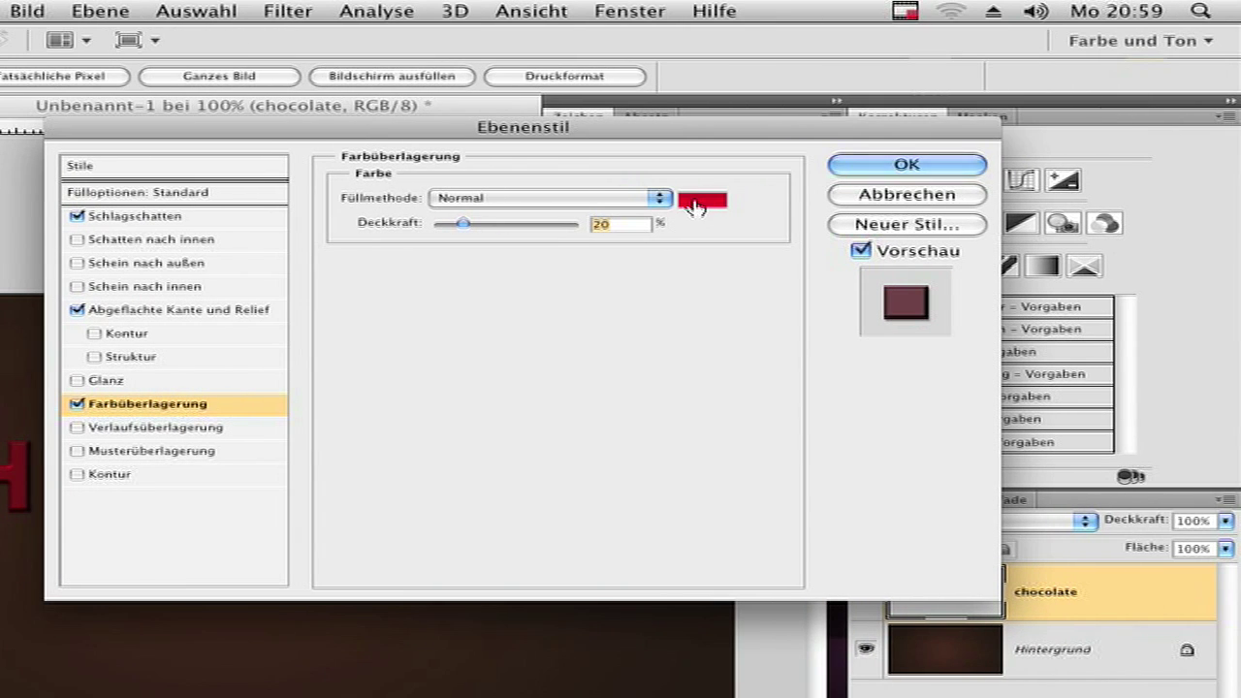
{"action": "left_click", "coordinate": [696, 207]}
{"action": "left_click_drag", "start_coordinate": [704, 194], "coordinate": [836, 430]}
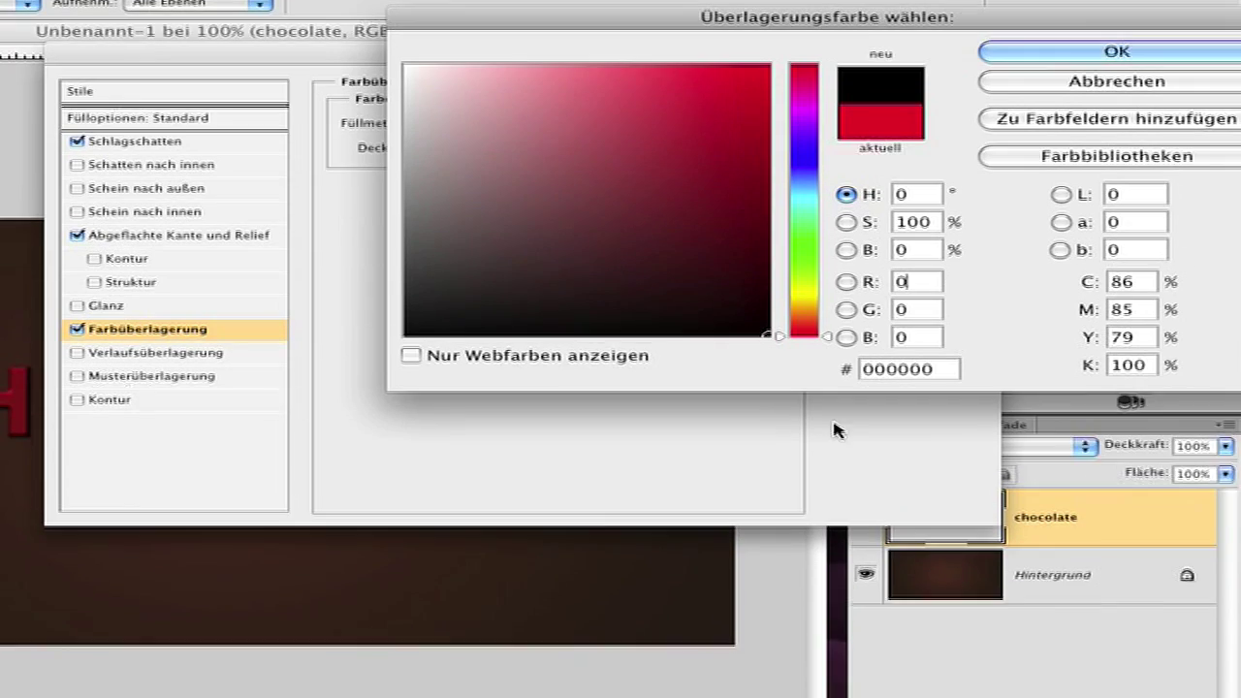
{"action": "key", "text": "Return"}
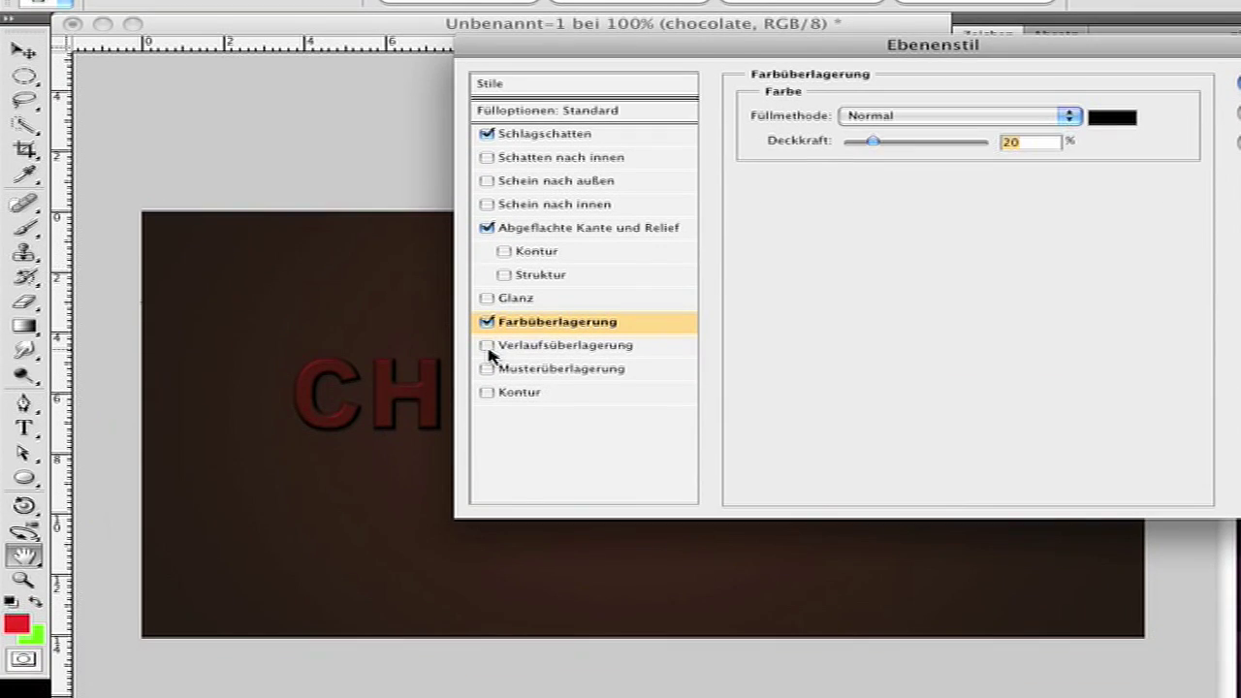
Step: Enable Gradient Overlay and set its starting colour stop to #29150b
{"action": "left_click", "coordinate": [514, 347]}
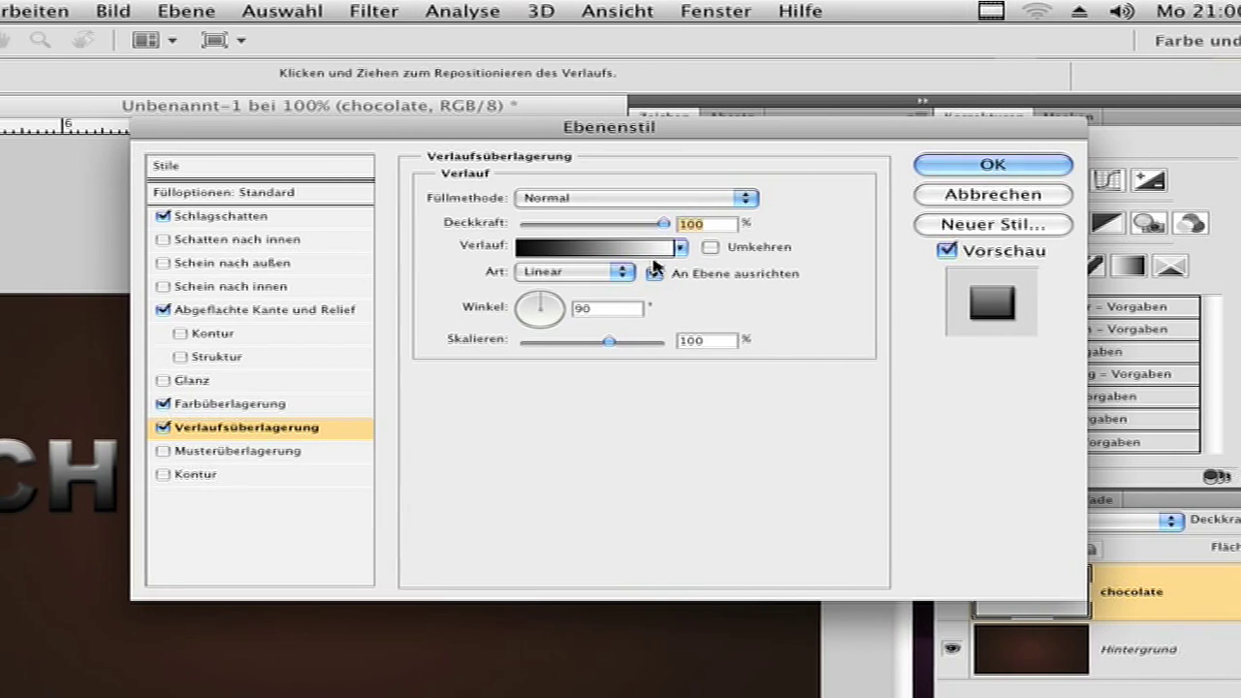
{"action": "left_click", "coordinate": [591, 248]}
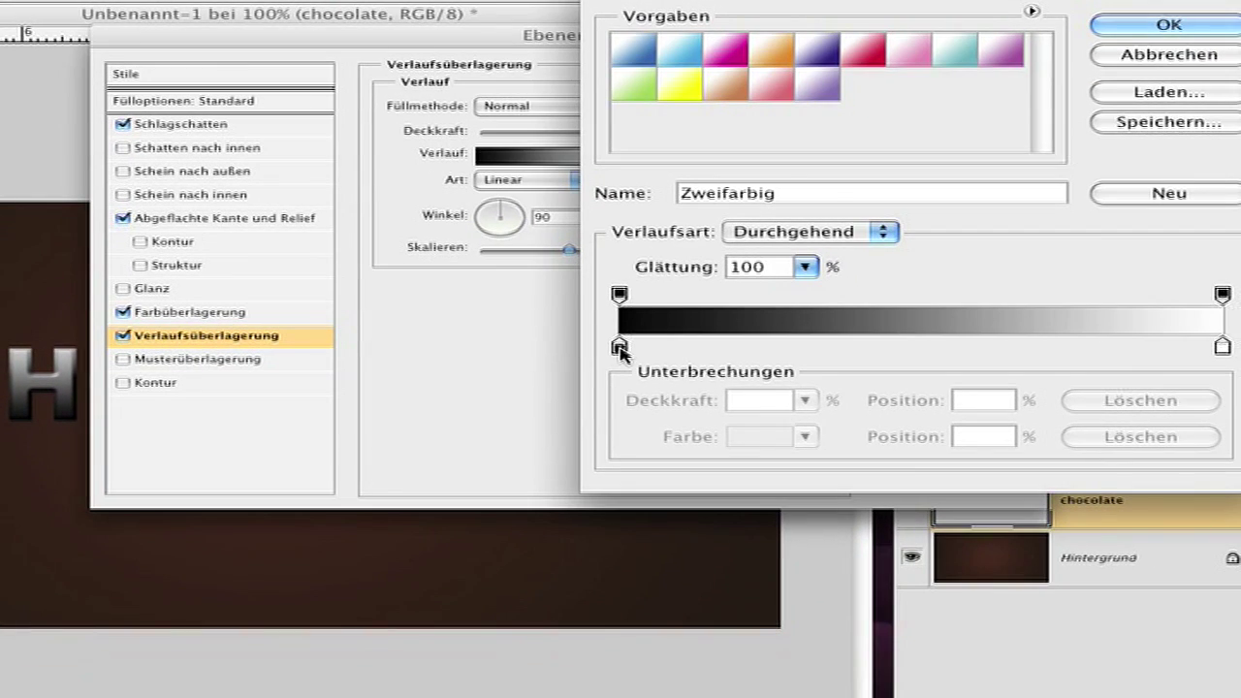
{"action": "left_click", "coordinate": [622, 349]}
{"action": "left_click", "coordinate": [713, 346]}
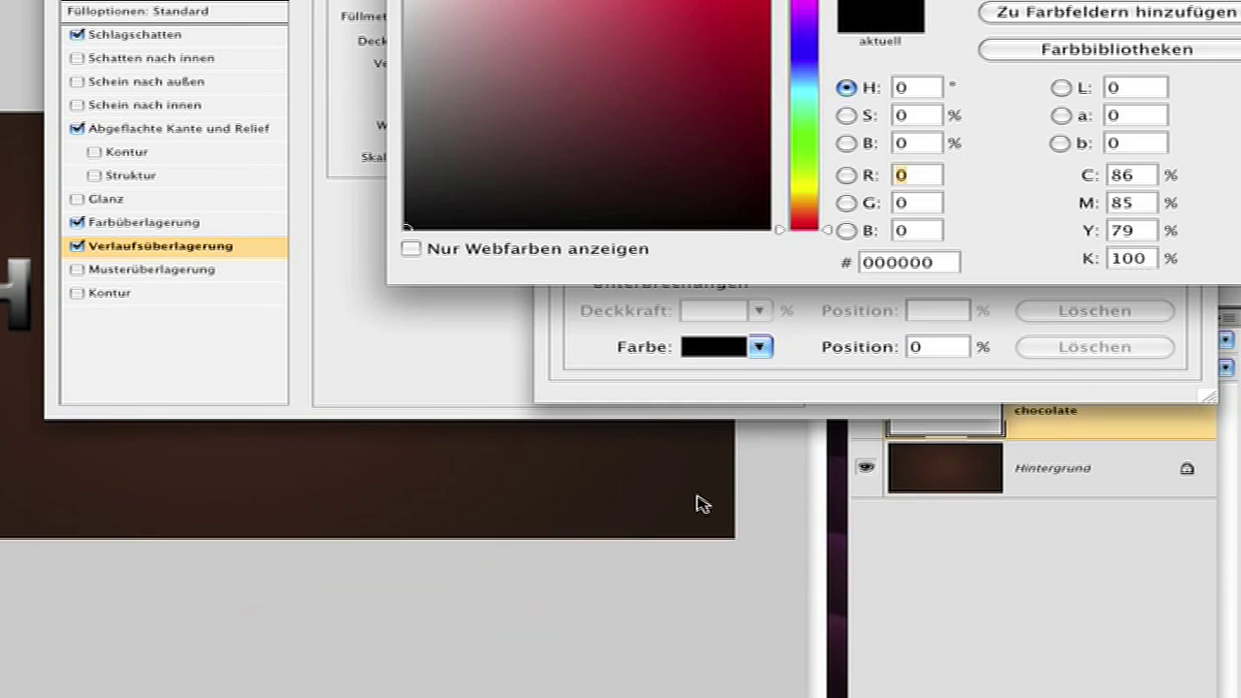
{"action": "double_click", "coordinate": [900, 357]}
{"action": "type", "text": "2"}
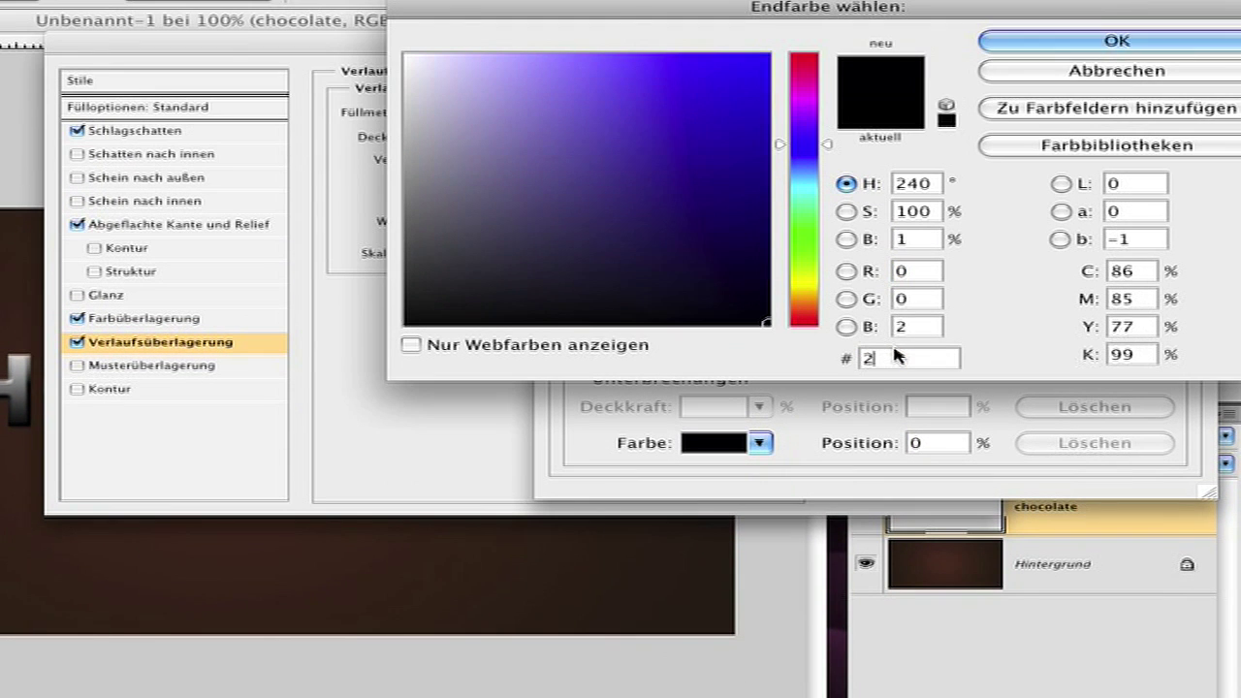
{"action": "type", "text": "9"}
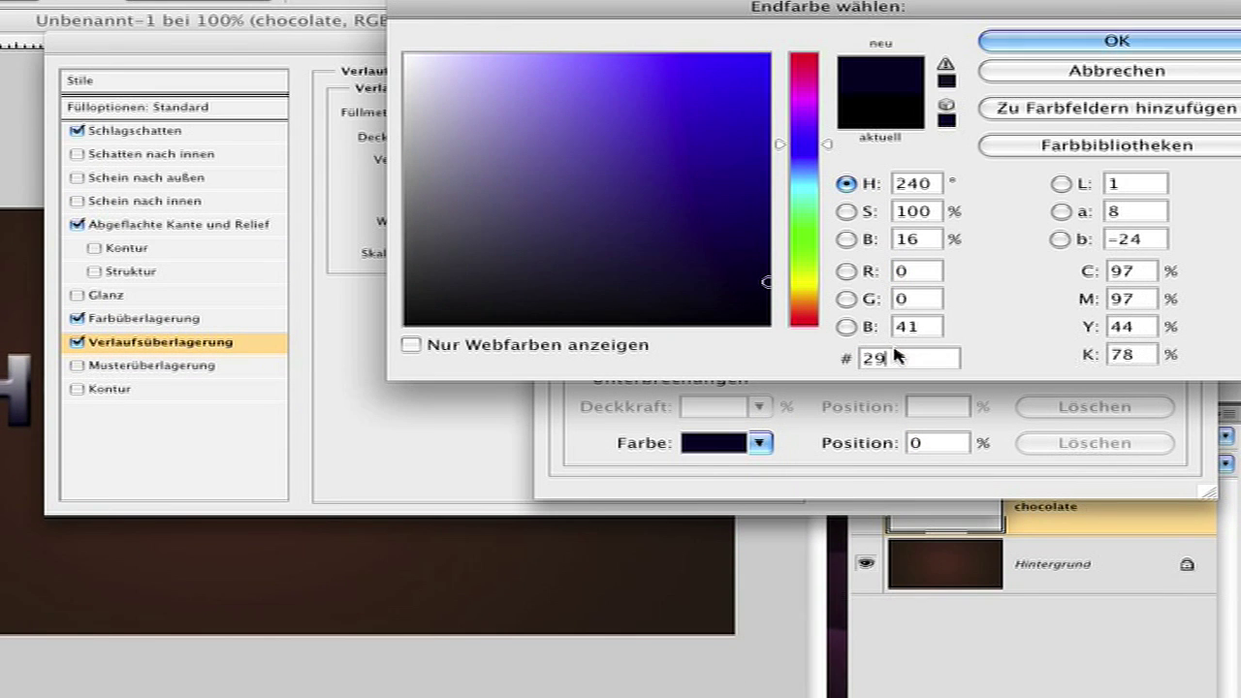
{"action": "type", "text": "15"}
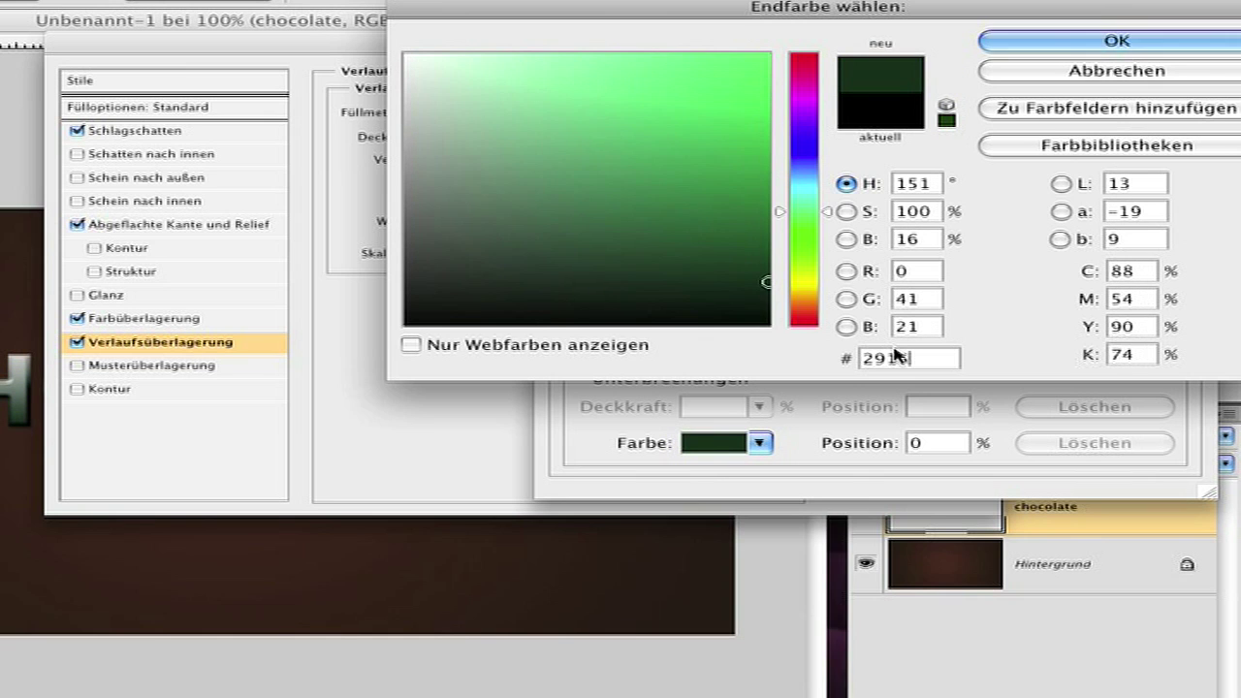
{"action": "type", "text": "0"}
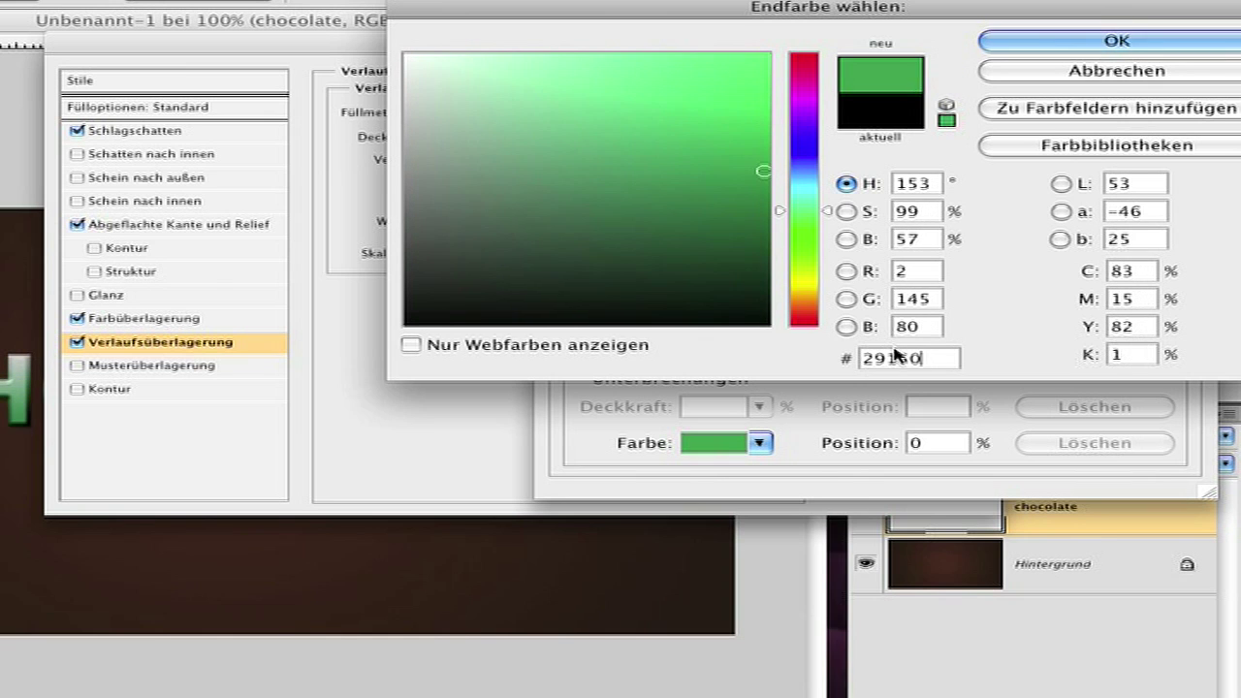
{"action": "type", "text": "b"}
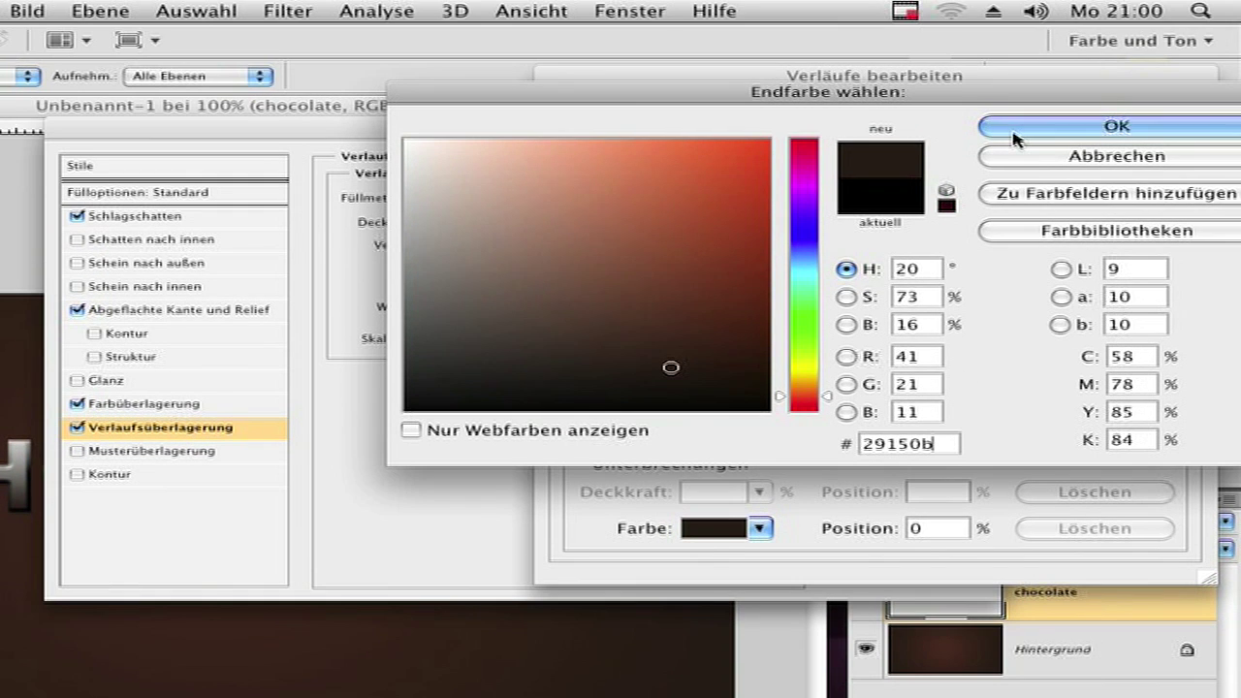
{"action": "left_click", "coordinate": [1020, 134]}
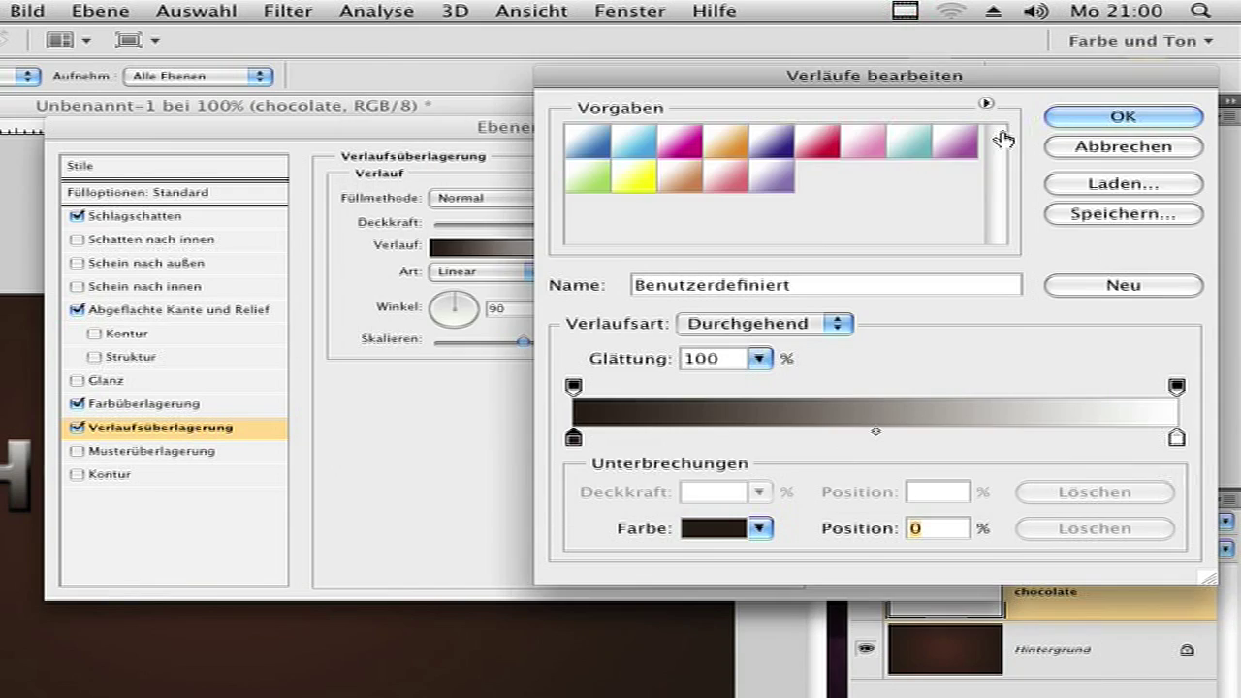
Step: Set the ending colour stop to #512611 and apply the finished layer style
{"action": "left_click", "coordinate": [1176, 345]}
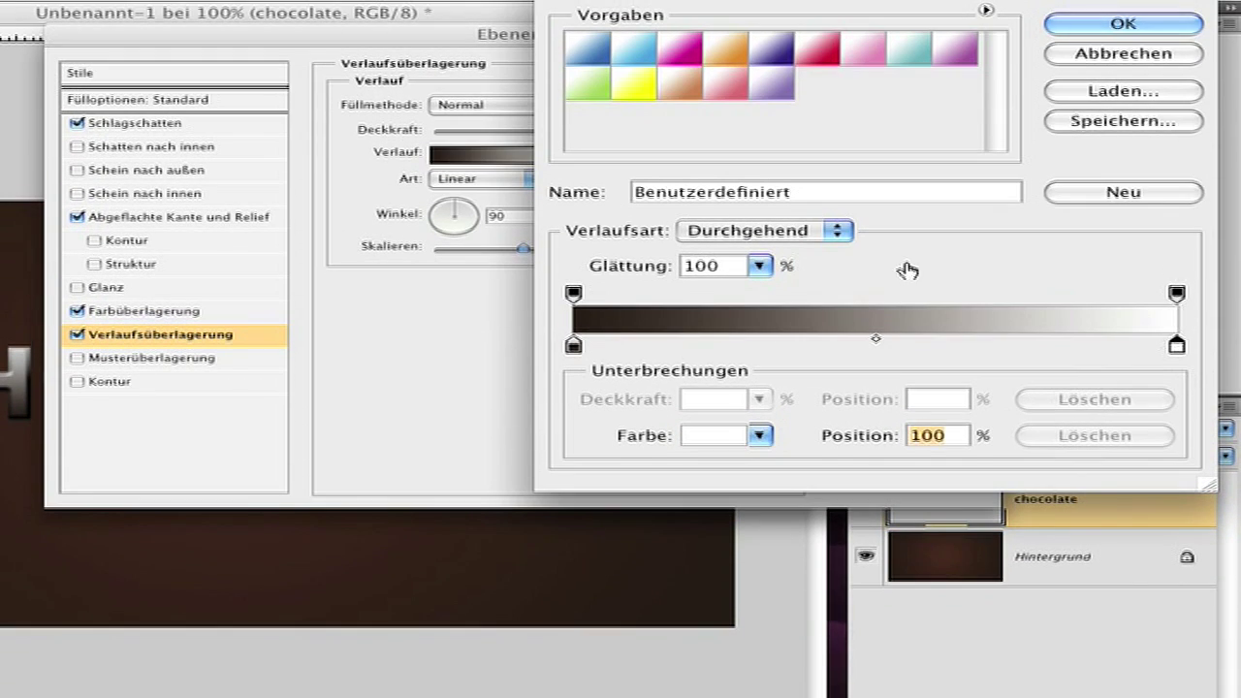
{"action": "left_click", "coordinate": [722, 352]}
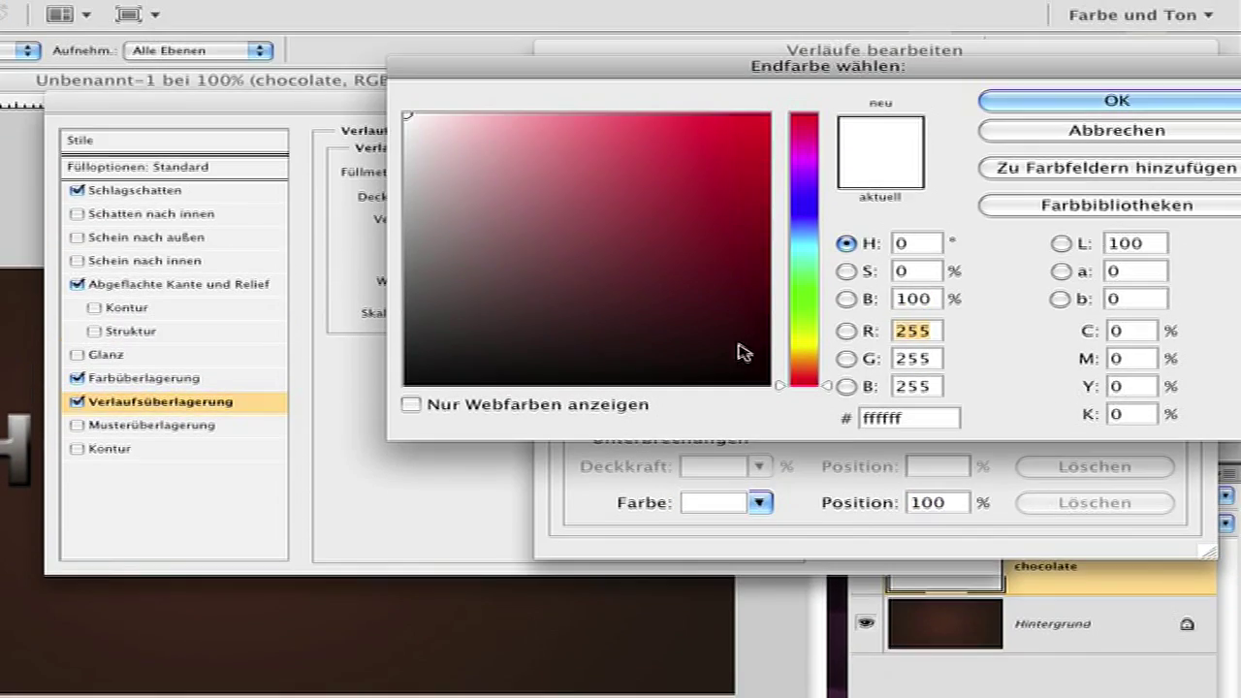
{"action": "key", "text": "Tab"}
{"action": "key", "text": "Tab"}
{"action": "key", "text": "Tab"}
{"action": "type", "text": "512"}
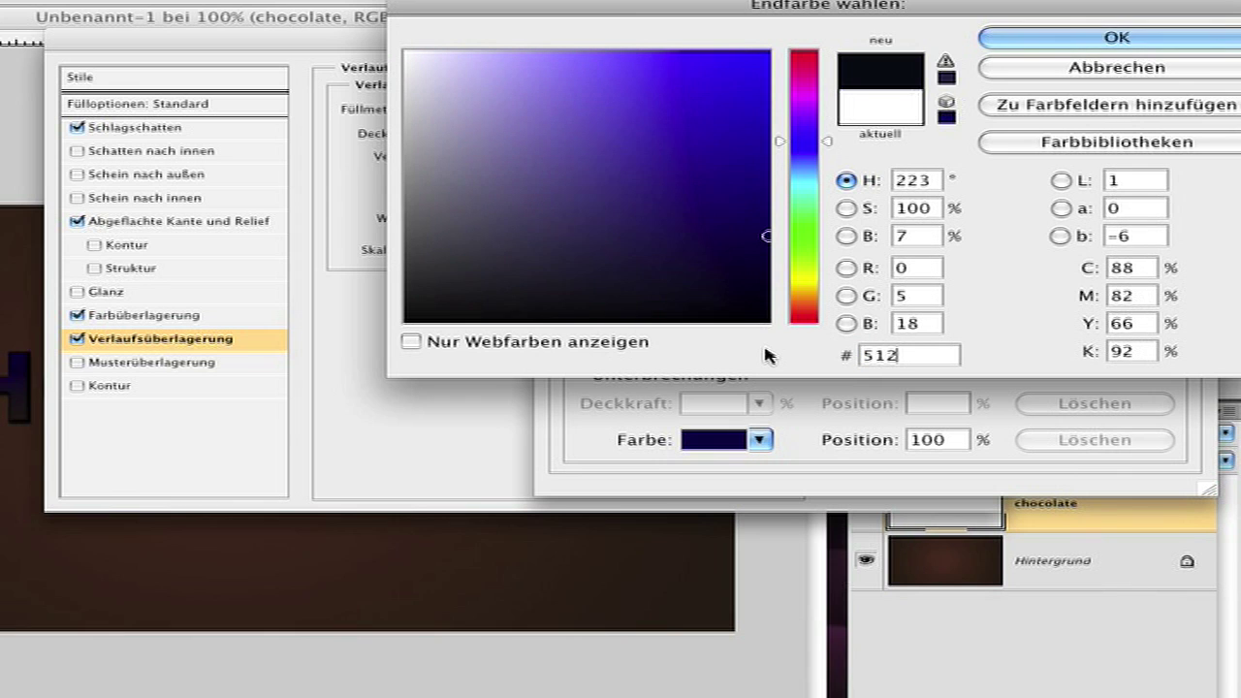
{"action": "type", "text": "611"}
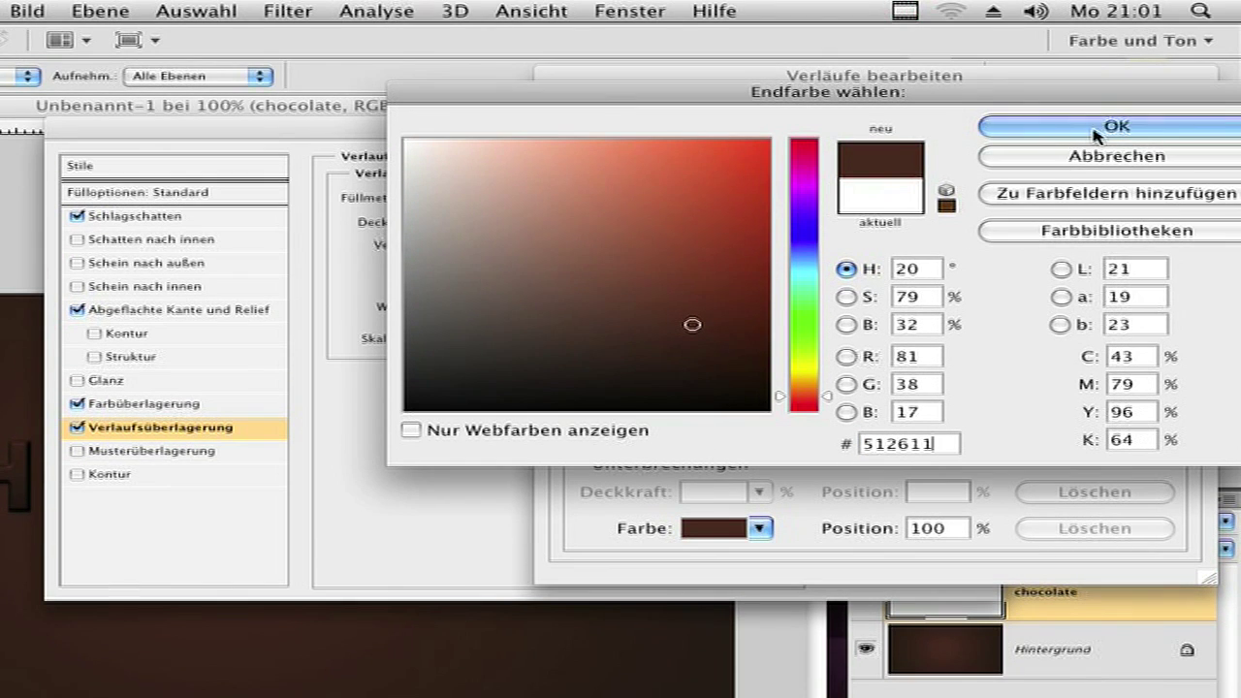
{"action": "left_click", "coordinate": [1100, 130]}
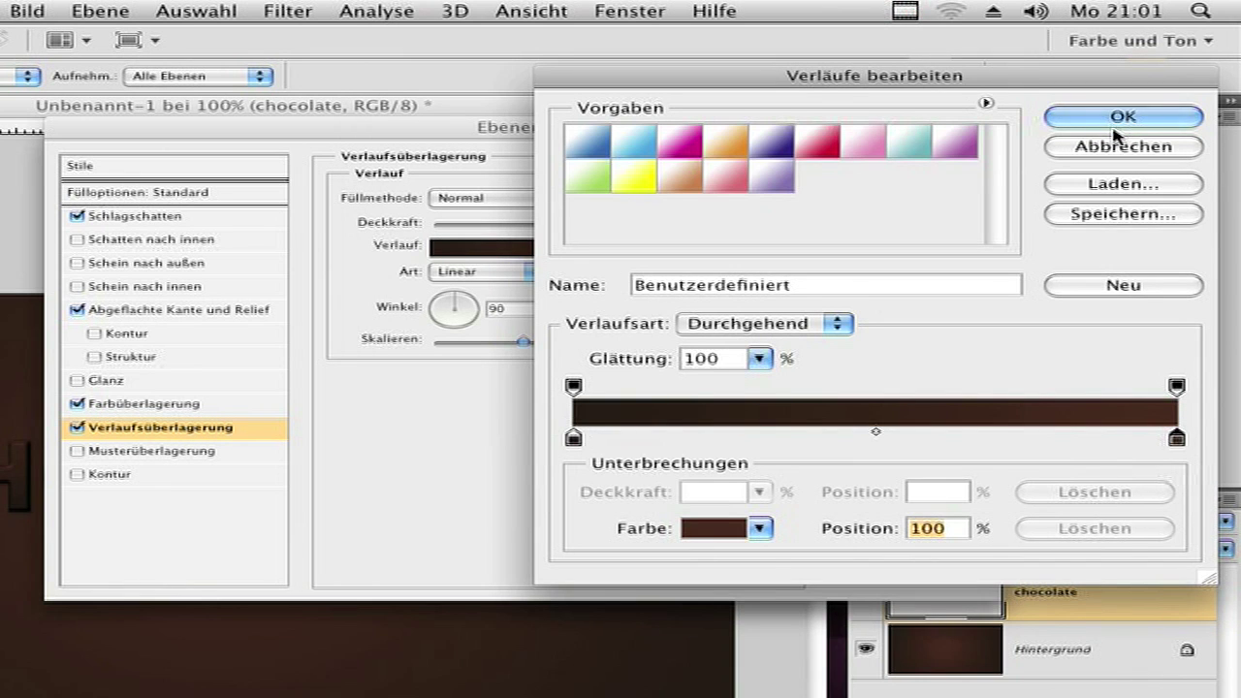
{"action": "left_click", "coordinate": [1132, 117]}
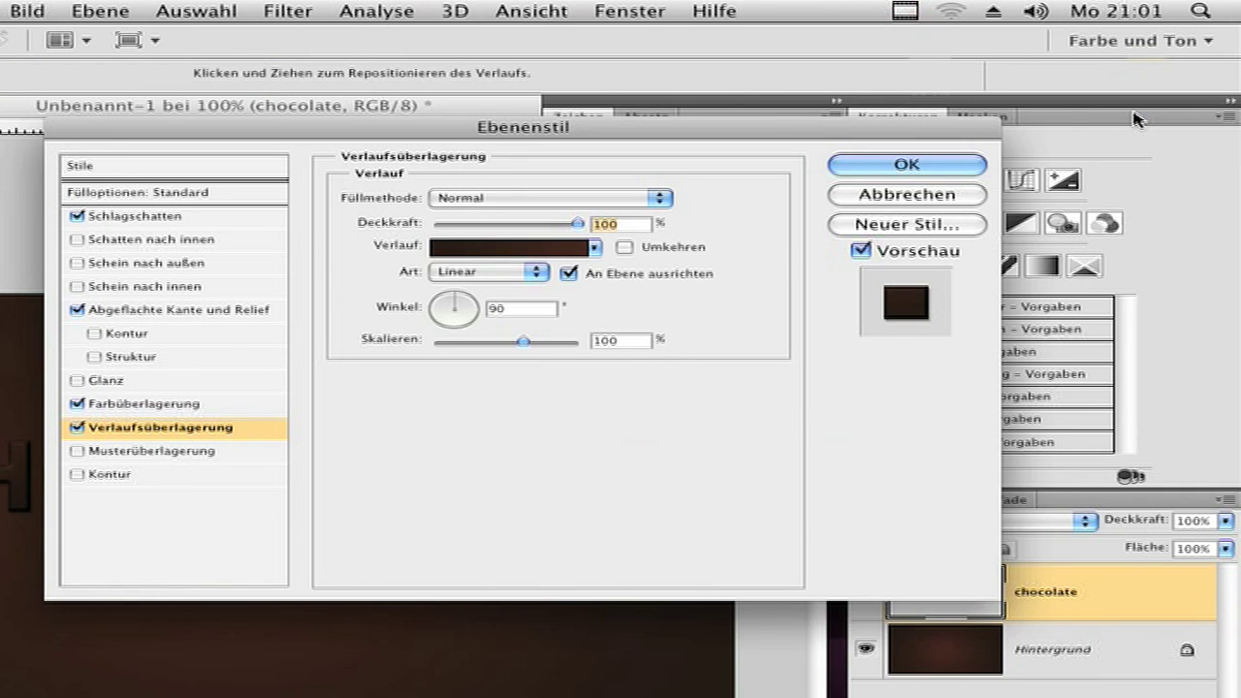
{"action": "left_click", "coordinate": [875, 167]}
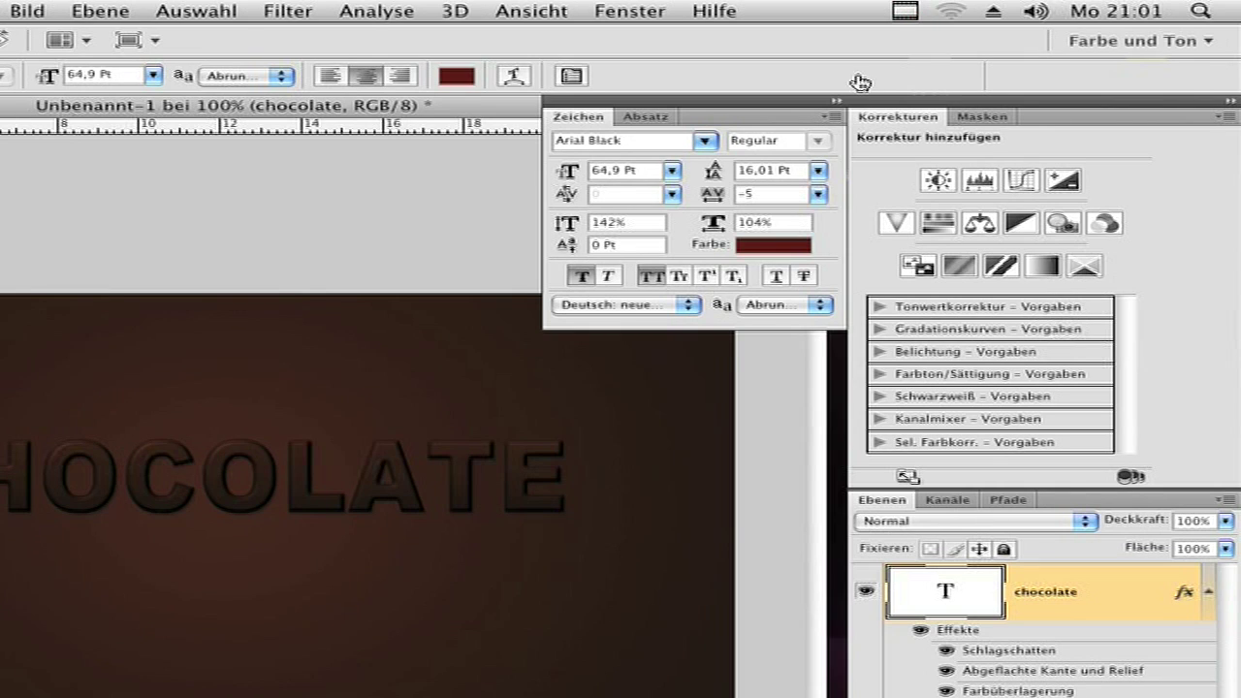
Step: Collapse the Character panel
{"action": "left_click", "coordinate": [840, 101]}
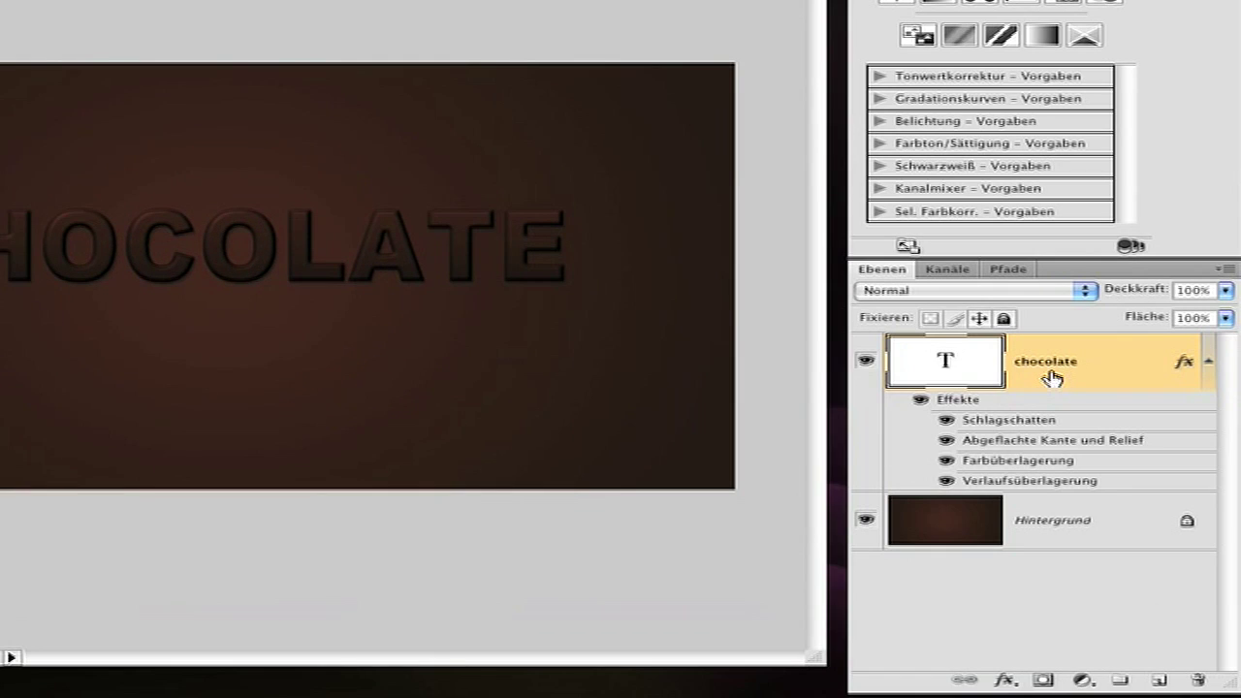
Step: Duplicate the chocolate layer as 'chocolate Kopie' and move the copy below the original CHOCOLATE
{"action": "right_click", "coordinate": [1026, 364]}
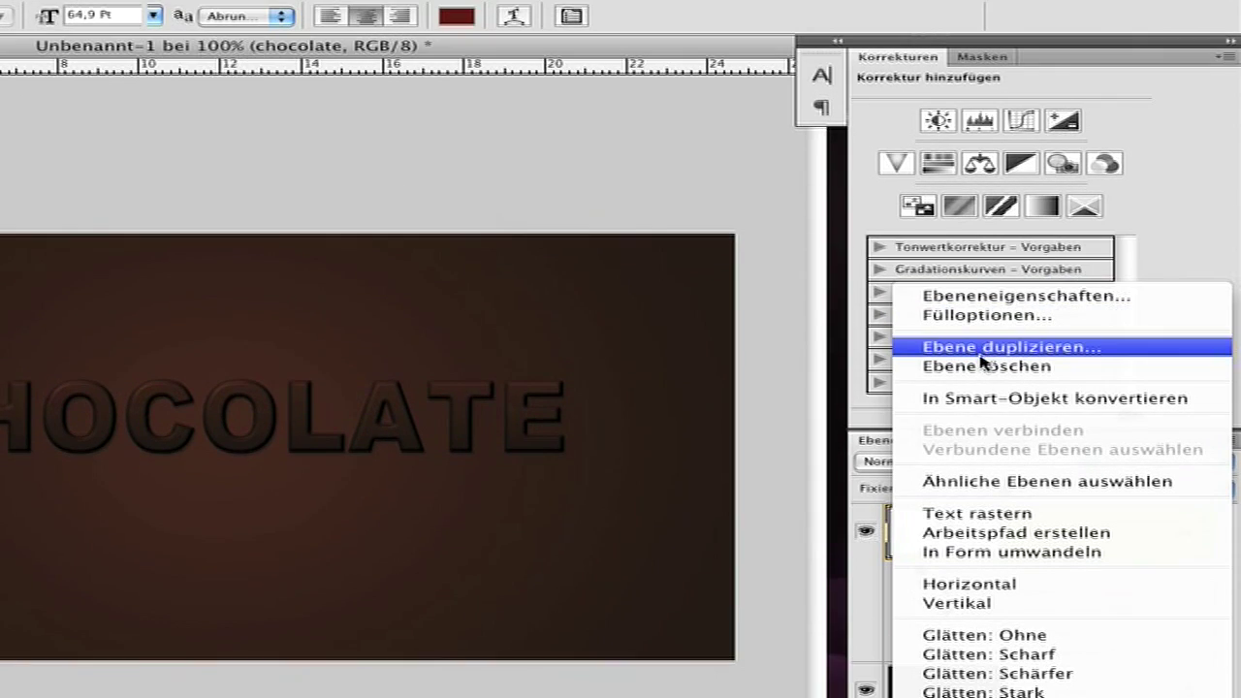
{"action": "left_click", "coordinate": [980, 349]}
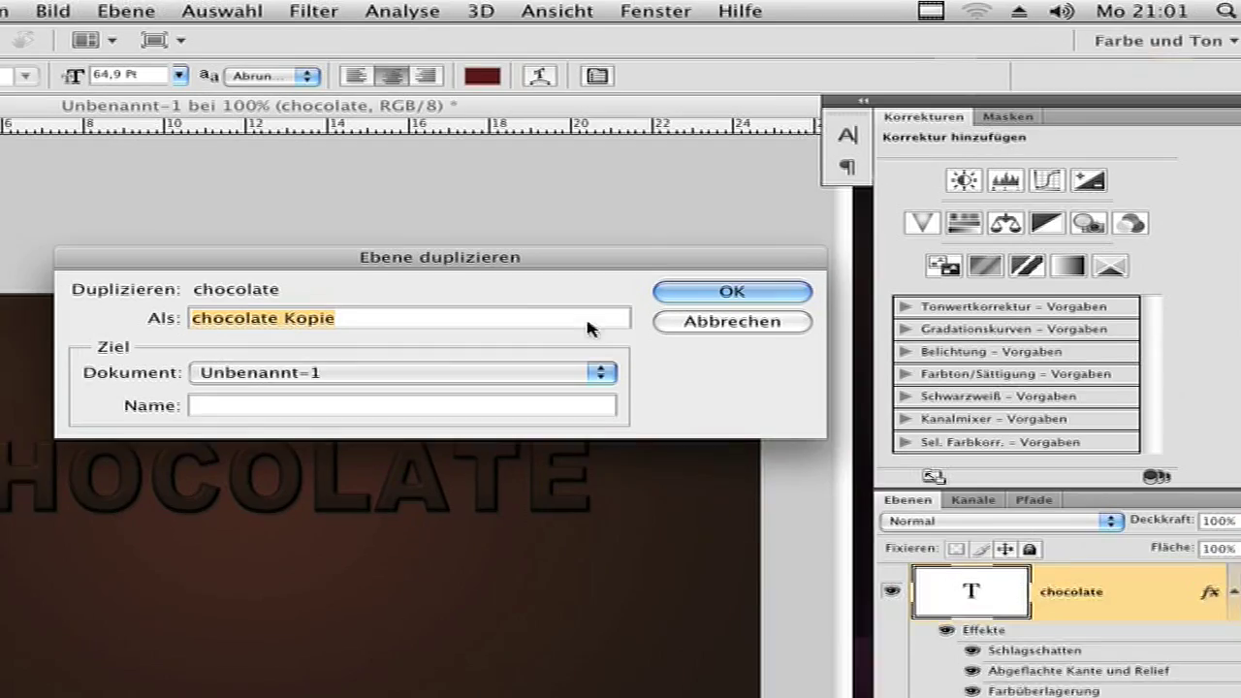
{"action": "key", "text": "Return"}
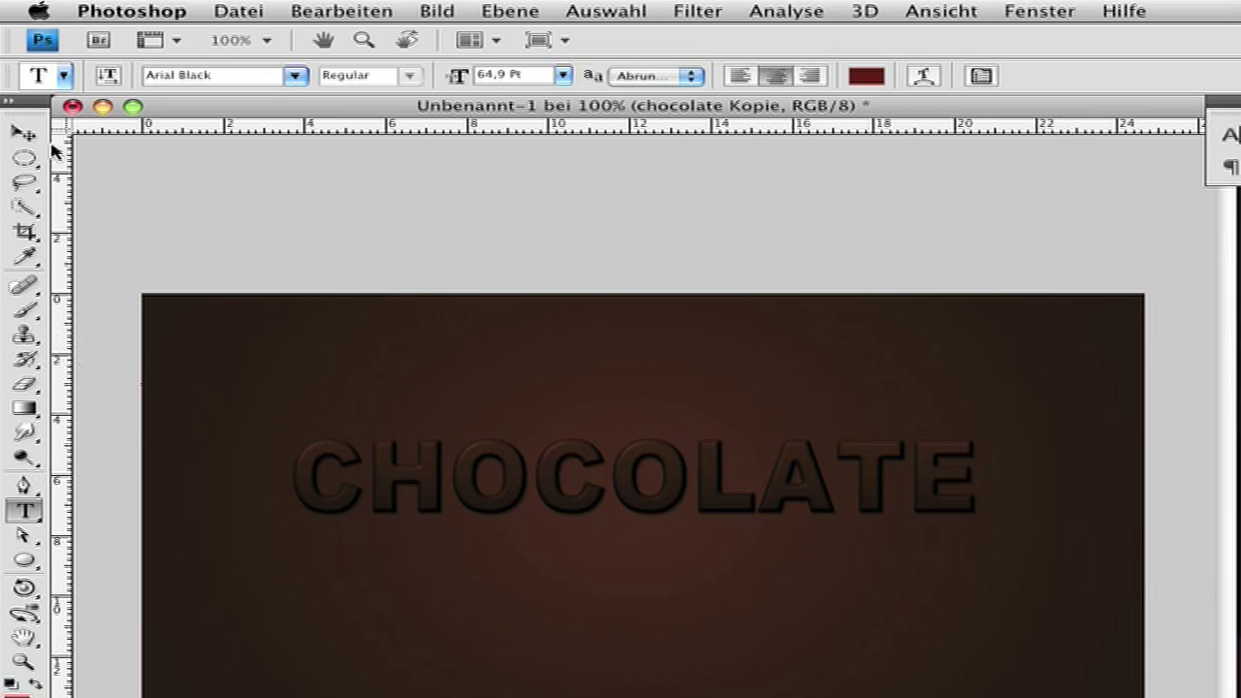
{"action": "left_click", "coordinate": [24, 132]}
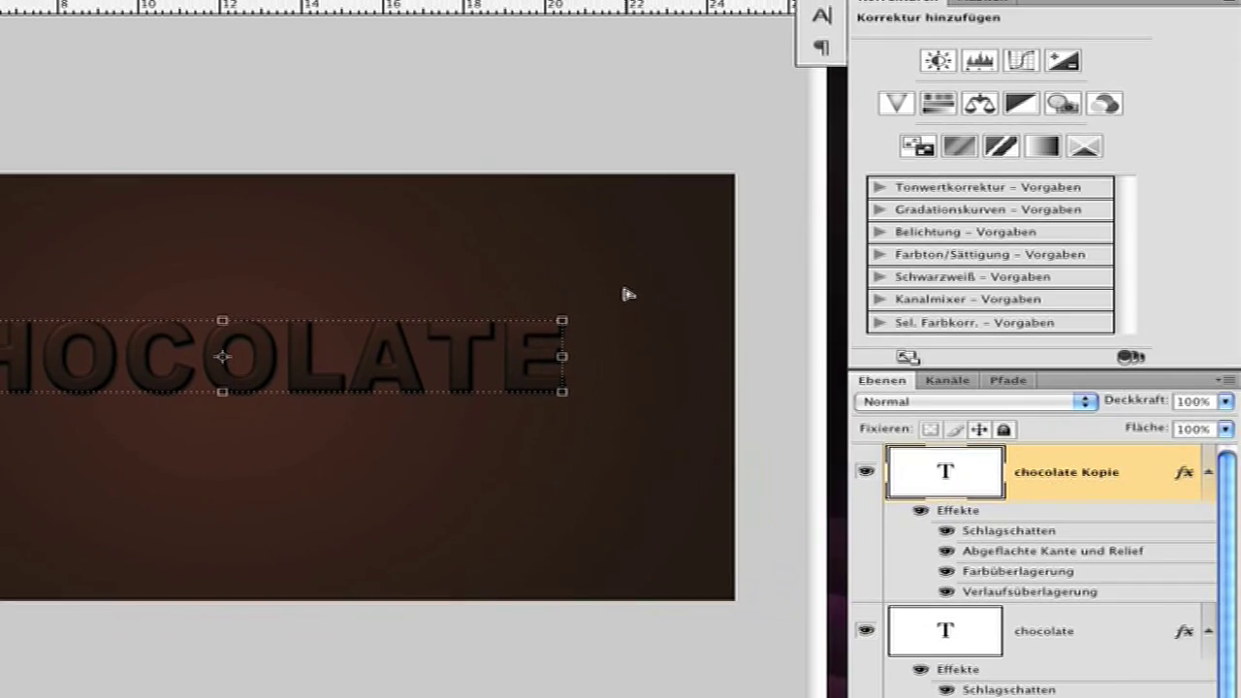
{"action": "left_click_drag", "start_coordinate": [628, 294], "coordinate": [628, 377]}
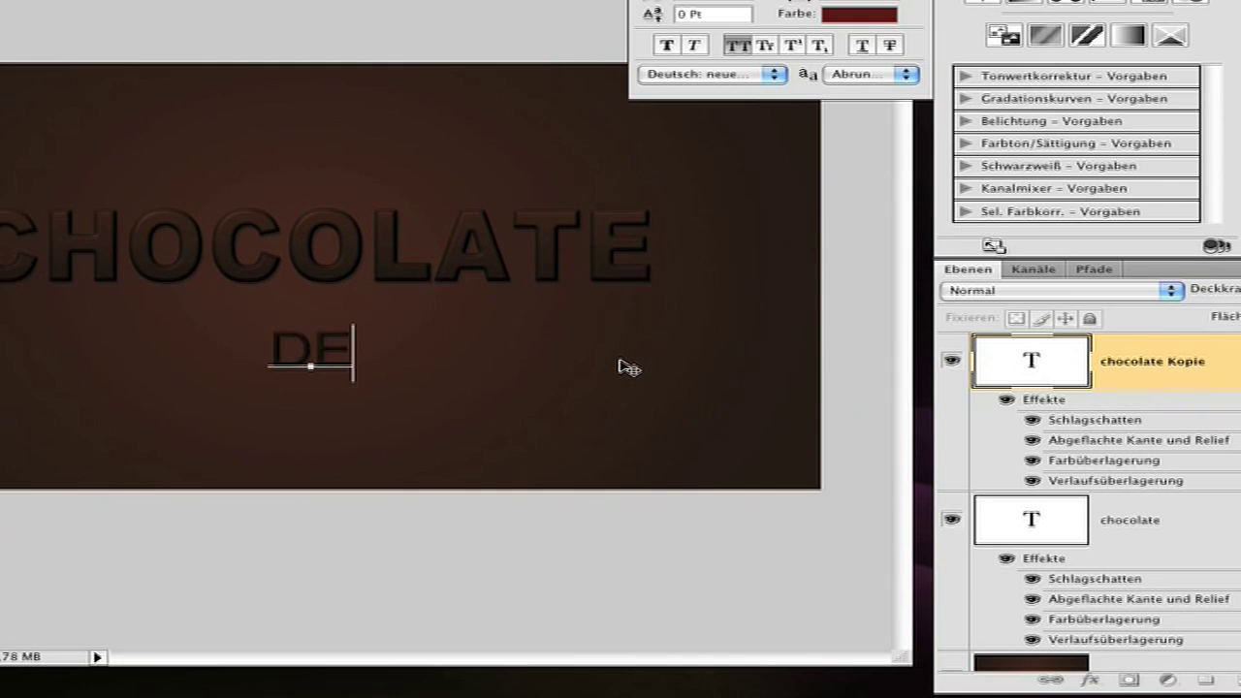
Step: Retype the copied line as 'DELIGHT SWEET THING' in smaller capitals and commit it
{"action": "type", "text": "LIGHT"}
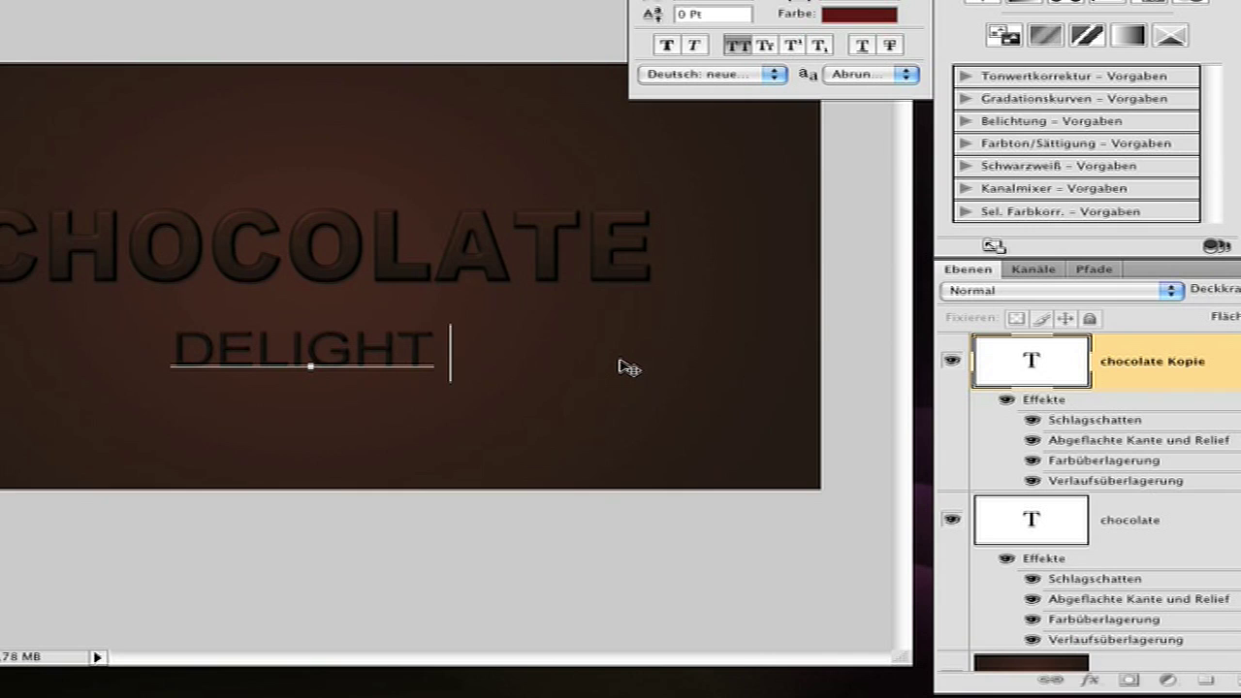
{"action": "type", "text": " SWE"}
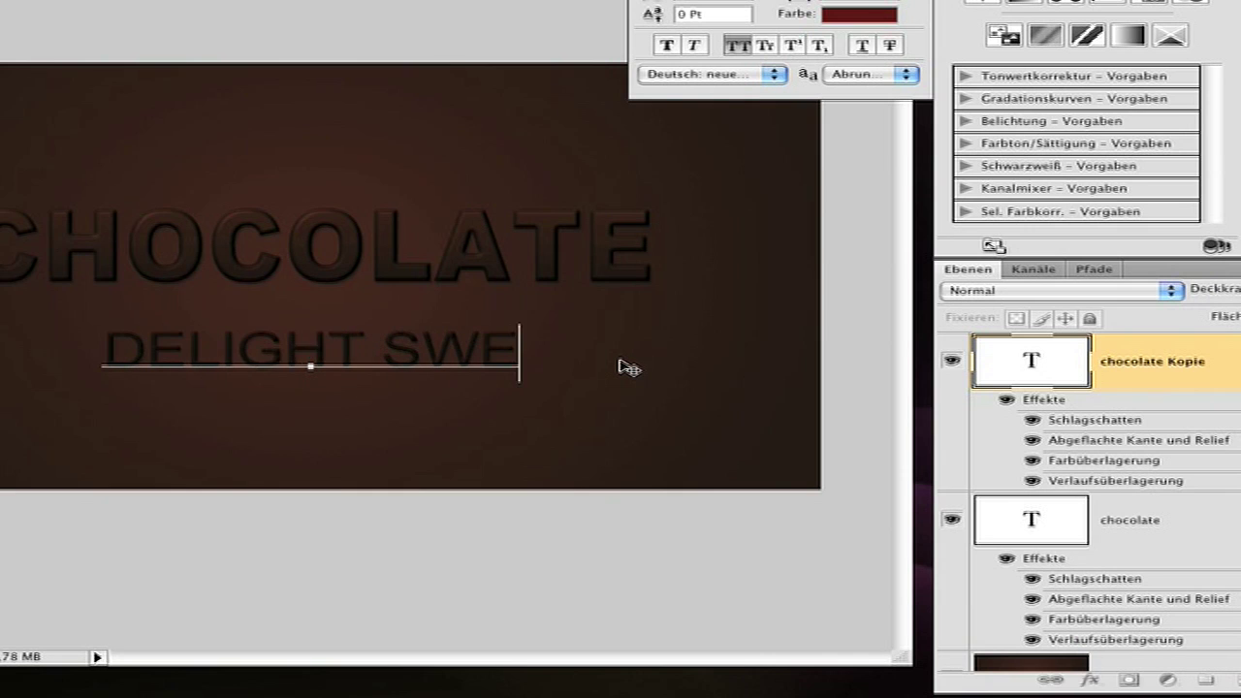
{"action": "type", "text": "ET"}
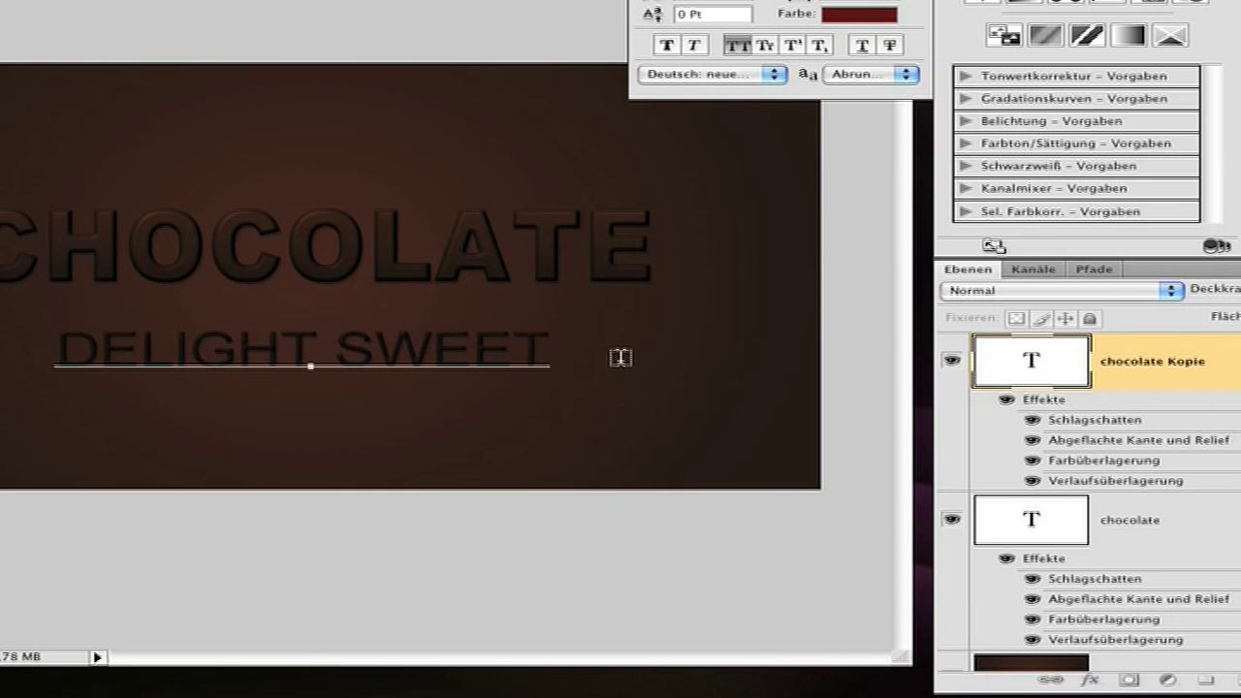
{"action": "type", "text": " THING"}
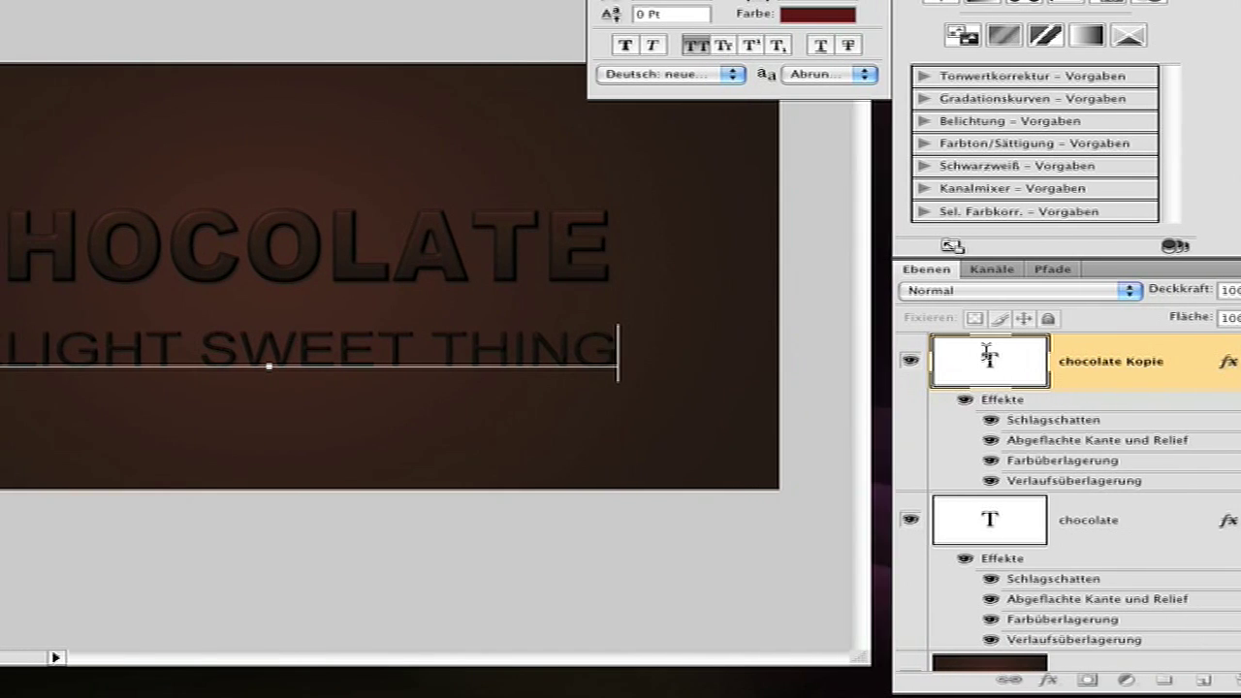
{"action": "double_click", "coordinate": [987, 355]}
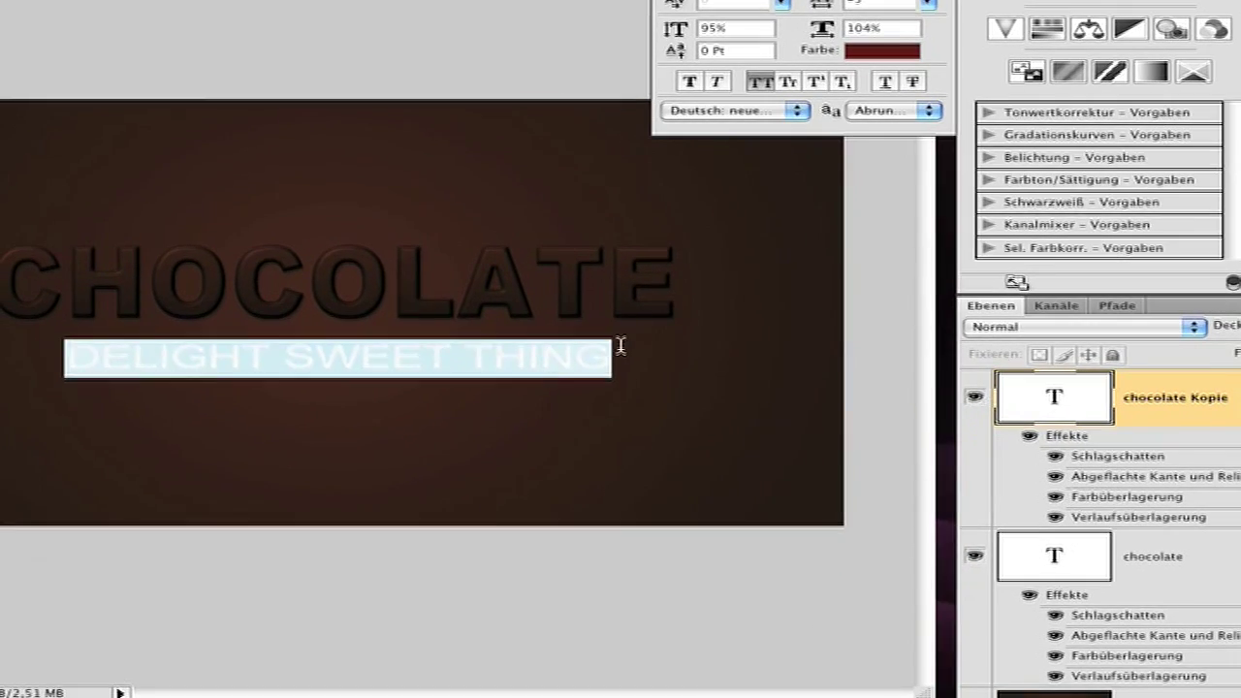
{"action": "key", "text": "ctrl+Return"}
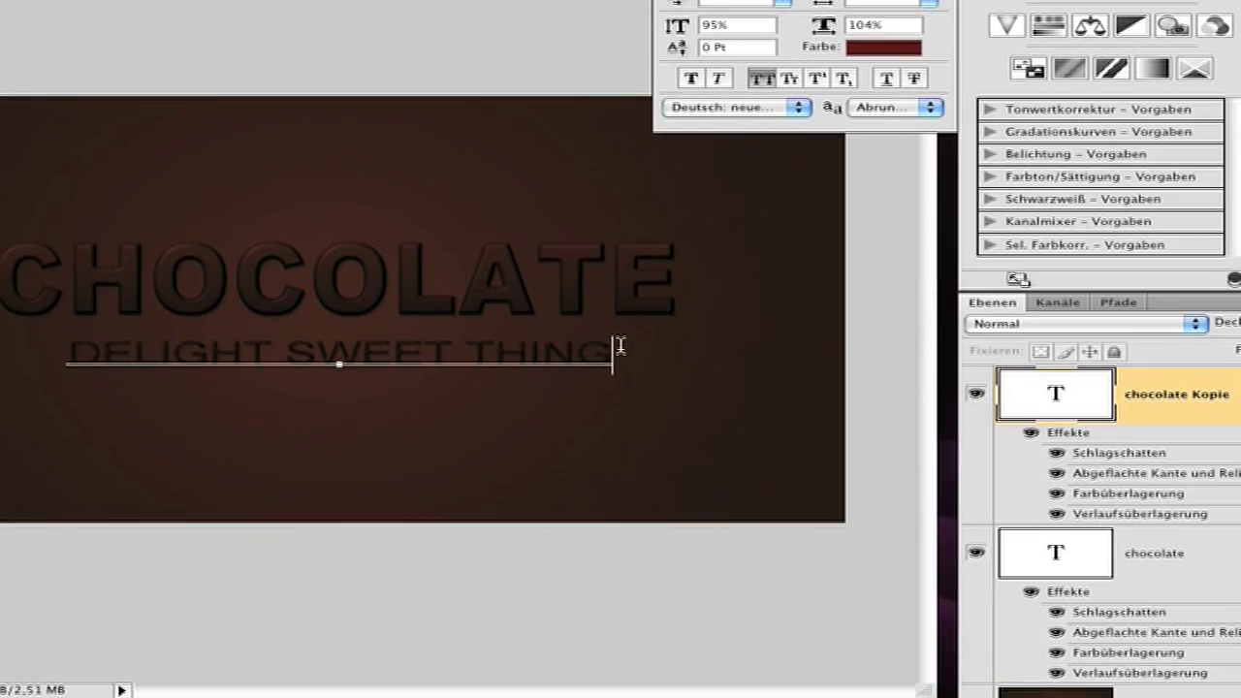